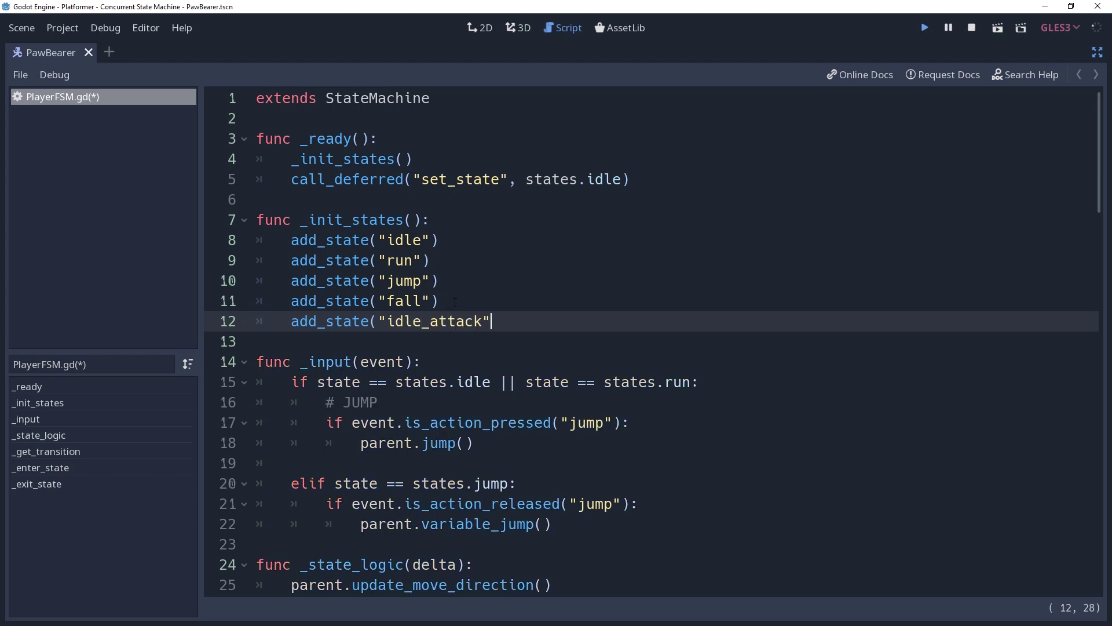
type(")")
- Add add_state lines for idle_attack and run_attack, and change states.idle to states.idle_attack
key("Return")
type("add_state(\"run_")
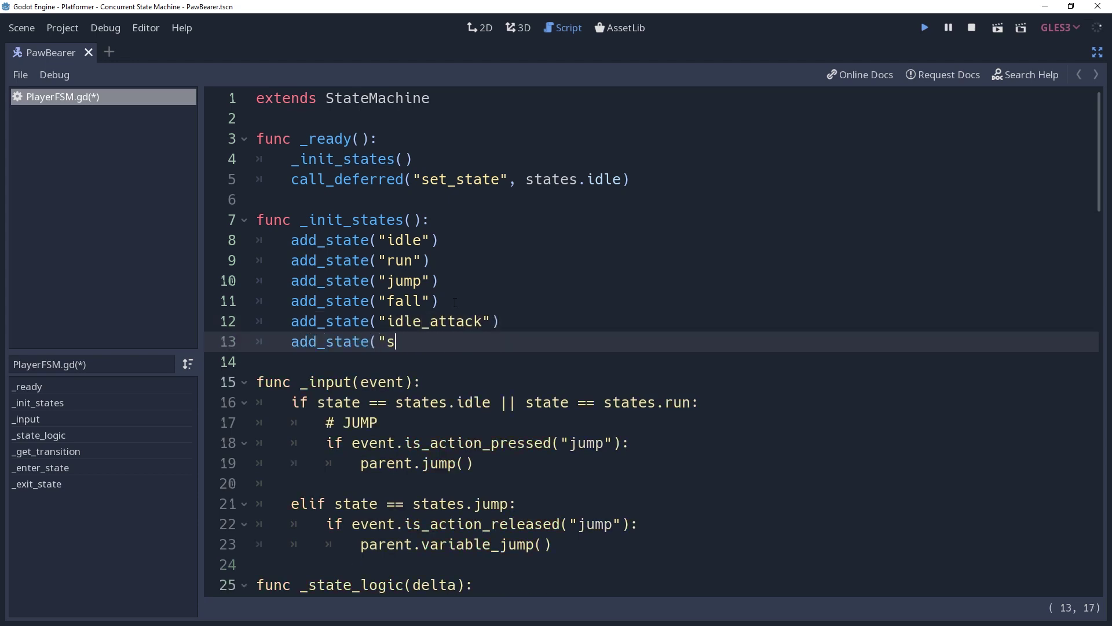
type("attack\")")
key("Return")
type("add")
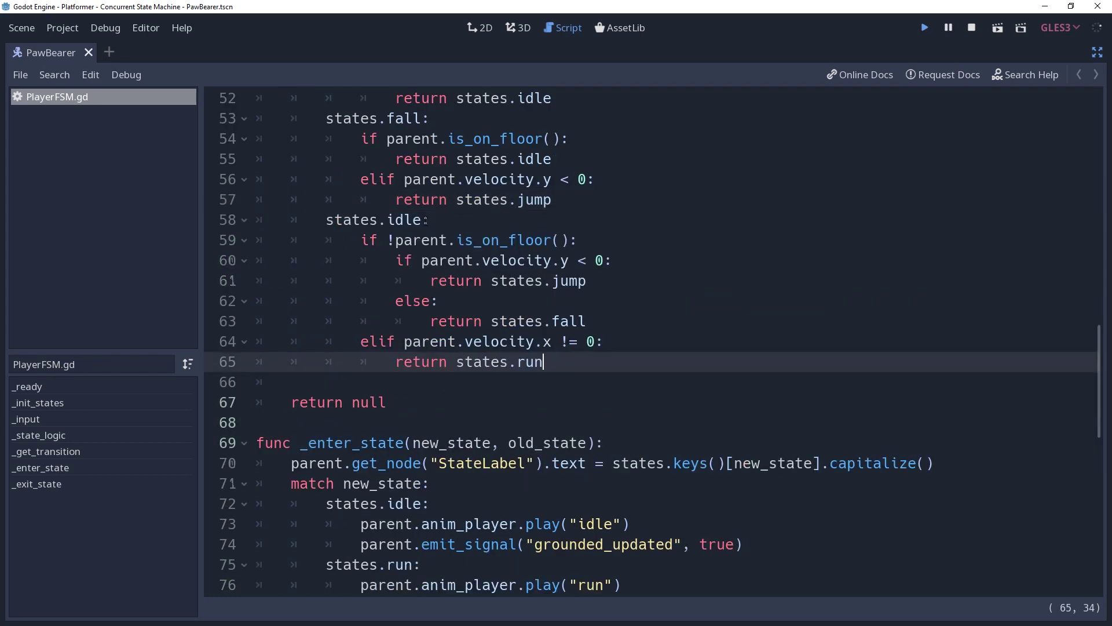
left_click(425, 220)
type("_attack")
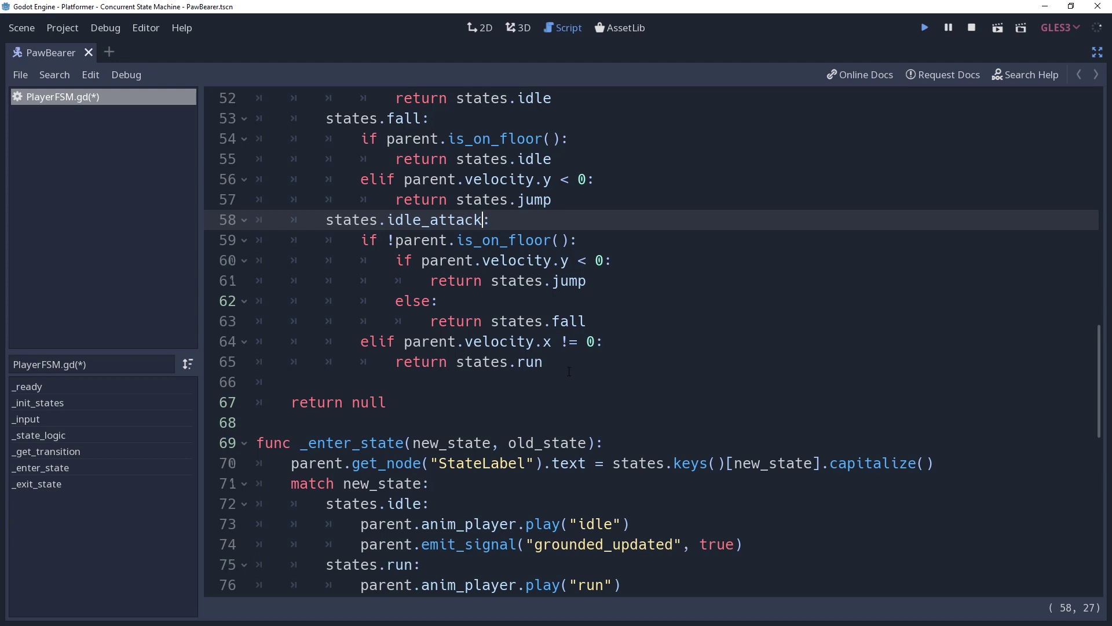
- Paste the selected idle_attack transition block repeatedly below line 65
left_click_drag(570, 372, 613, 210)
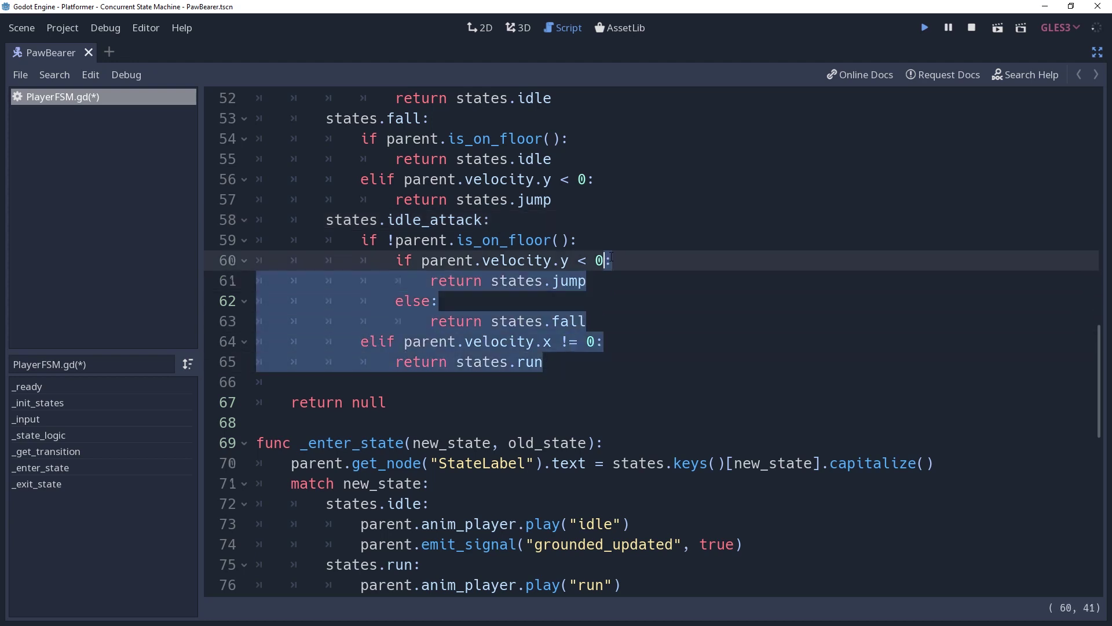
left_click(564, 365)
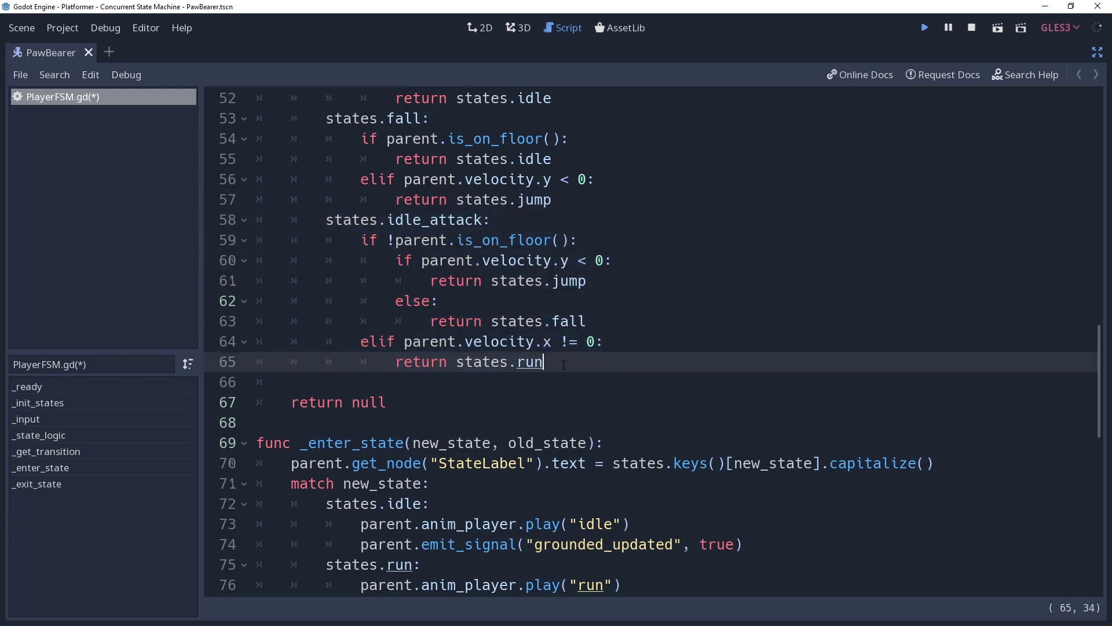
type("states.idle_attack: \t\t\tif !parent.is_on_floor(): \t\t\t\tif parent.velocity.y < 0: \t\t\t\t\treturn states.jump \t\t\t\telse: \t\t\t\t\treturn states.fall \t\t\telif parent.velocity.x != 0: \t\t\t\treturn states.run")
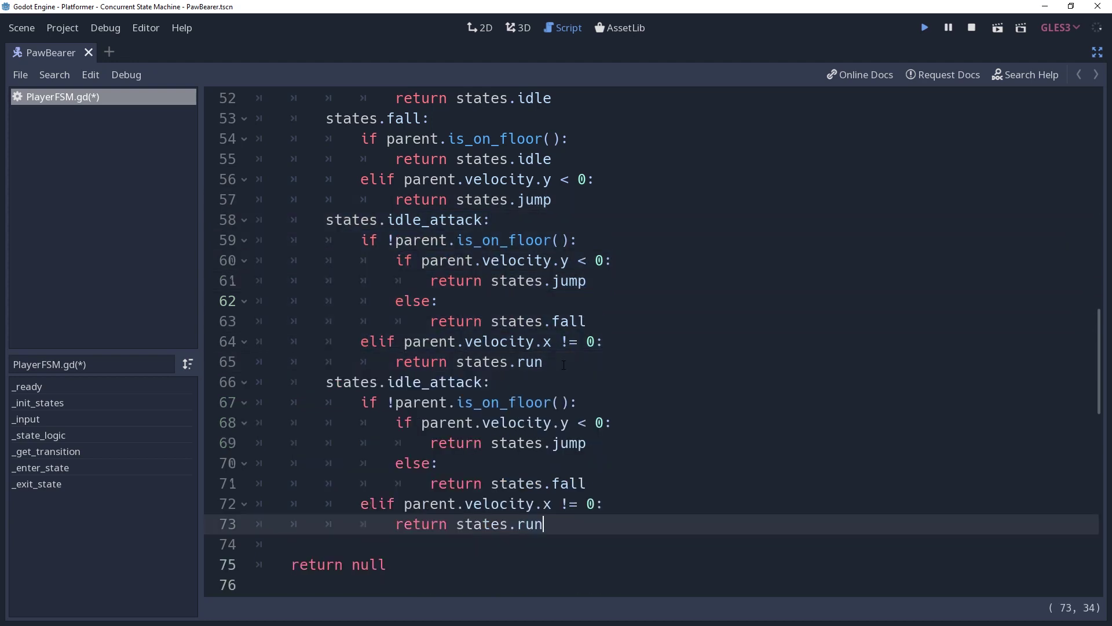
type("states.idle_attack: \t\t\tif !parent.is_on_floor(): \t\t\t\tif parent.velocity.y < 0: \t\t\t\t\treturn states.jump \t\t\t\telse: \t\t\t\t\treturn states.fall \t\t\telif parent.velocity.x != 0: \t\t\t\treturn states.run")
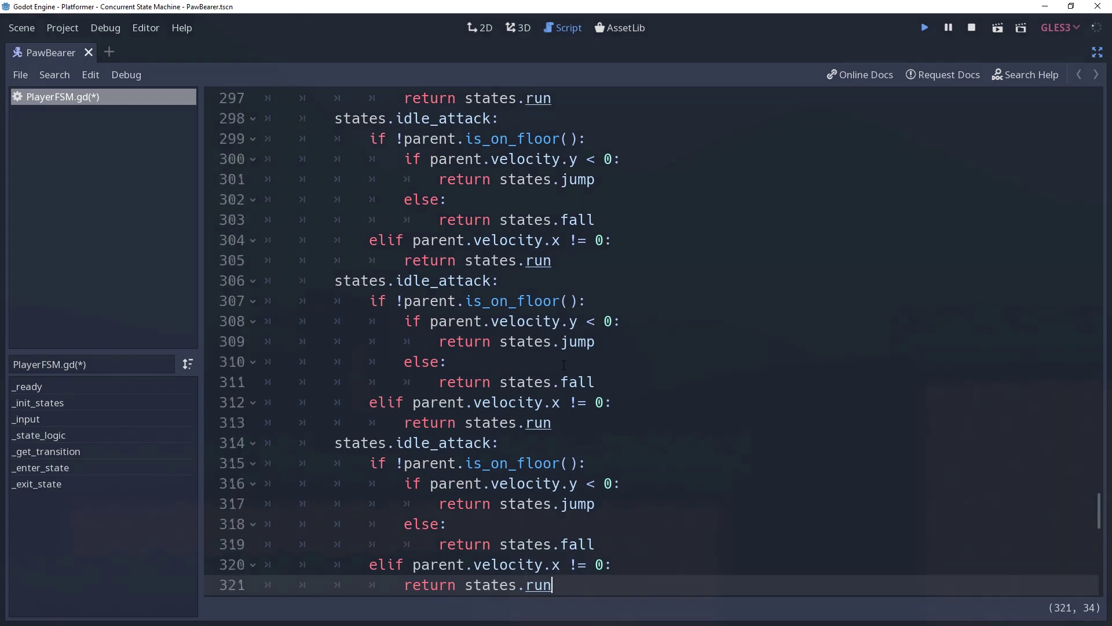
key("ctrl+v")
key("ctrl+v")
key("ctrl+v")
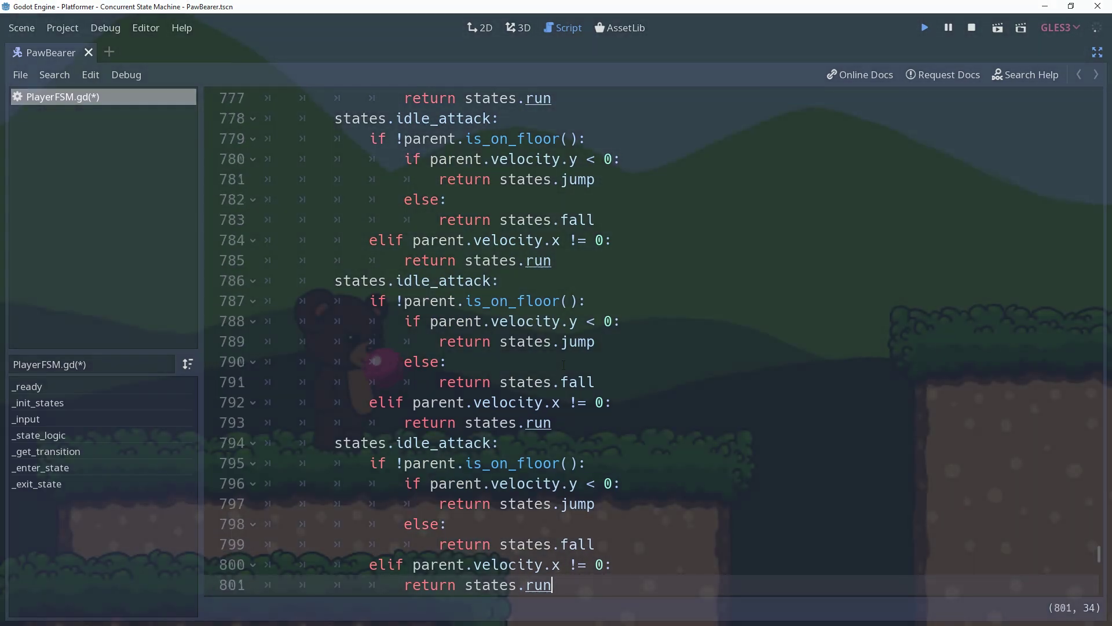
key("ctrl+v")
key("ctrl+v")
key("ctrl+v")
key("ctrl+v")
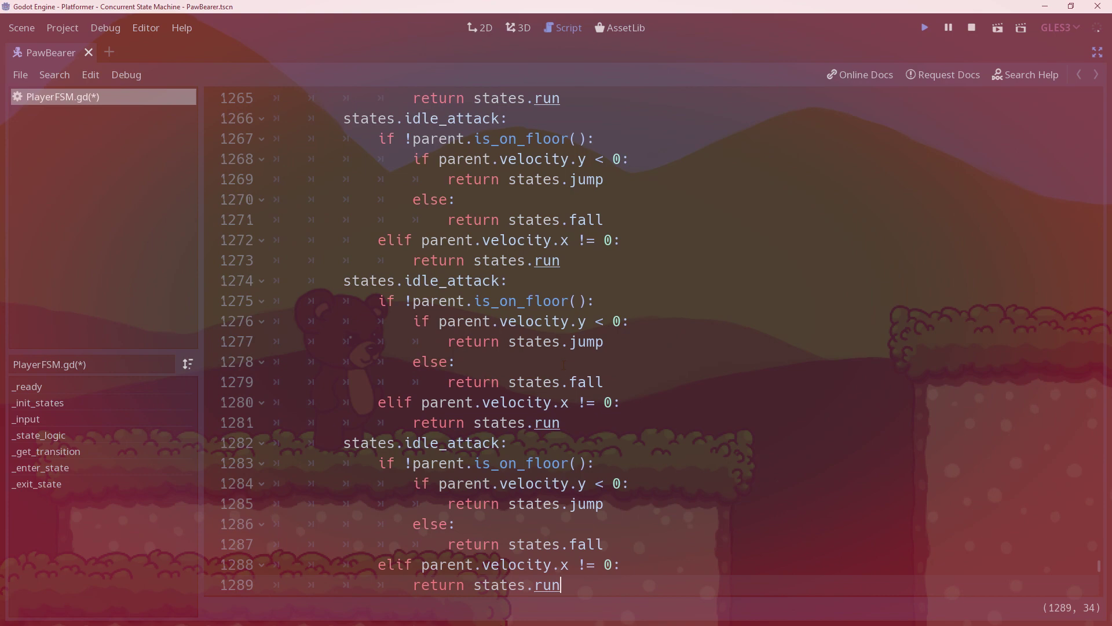
key("ctrl+v")
key("ctrl+v")
key("ctrl+v")
key("ctrl+v")
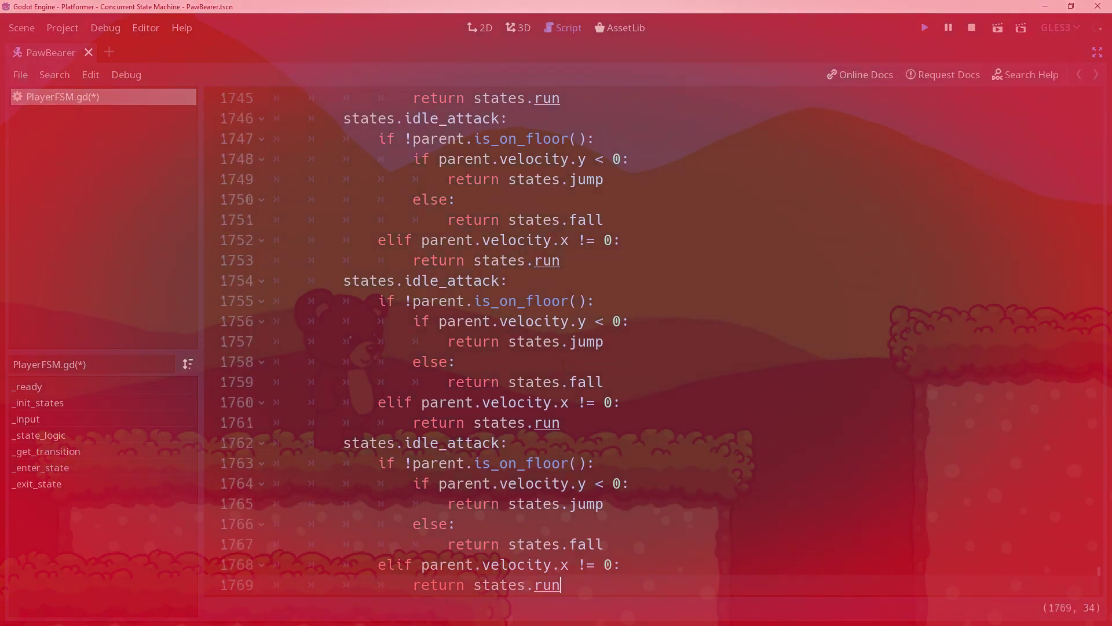
key("ctrl+v")
key("ctrl+v")
key("ctrl+v")
key("ctrl+v")
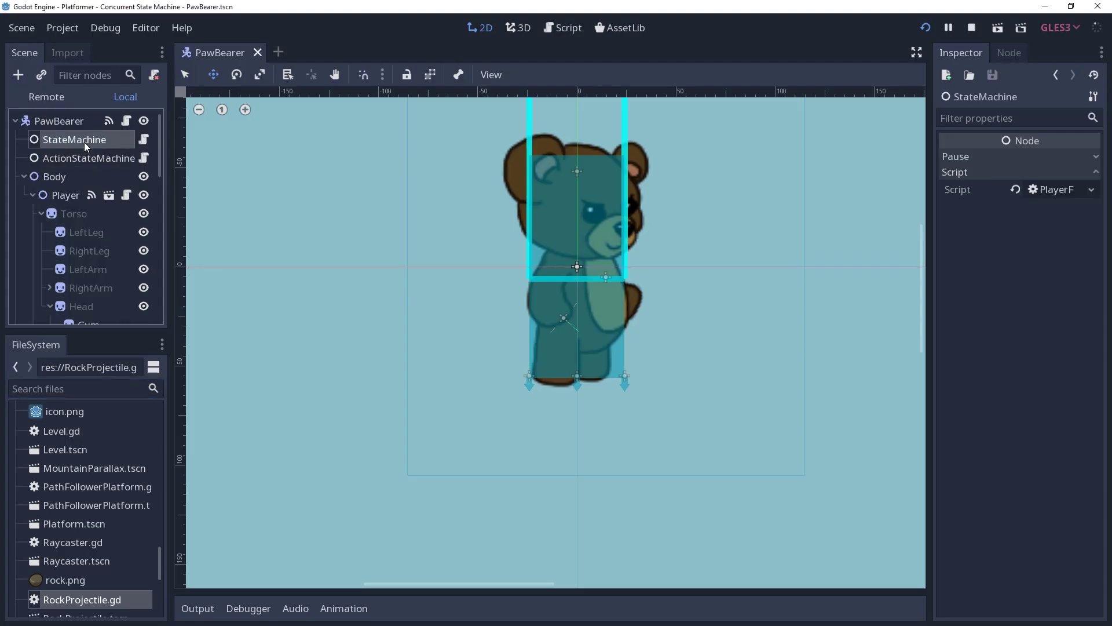
- Inspect PawBearer's ActionStateMachine and StateMachine nodes in the Inspector
left_click(87, 156)
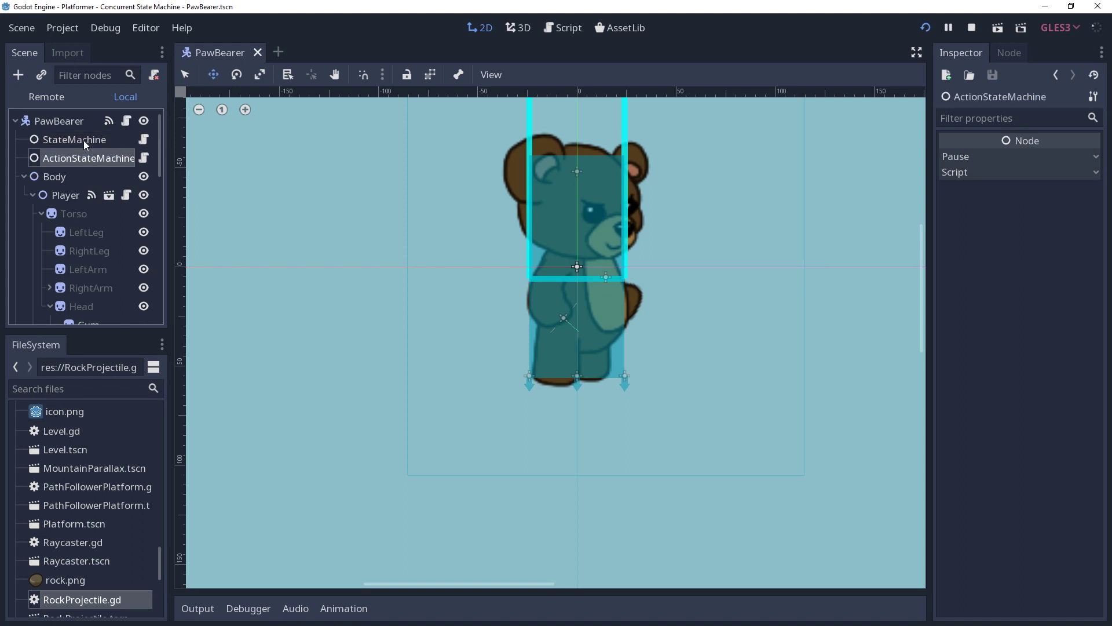
left_click(83, 140)
left_click(82, 158)
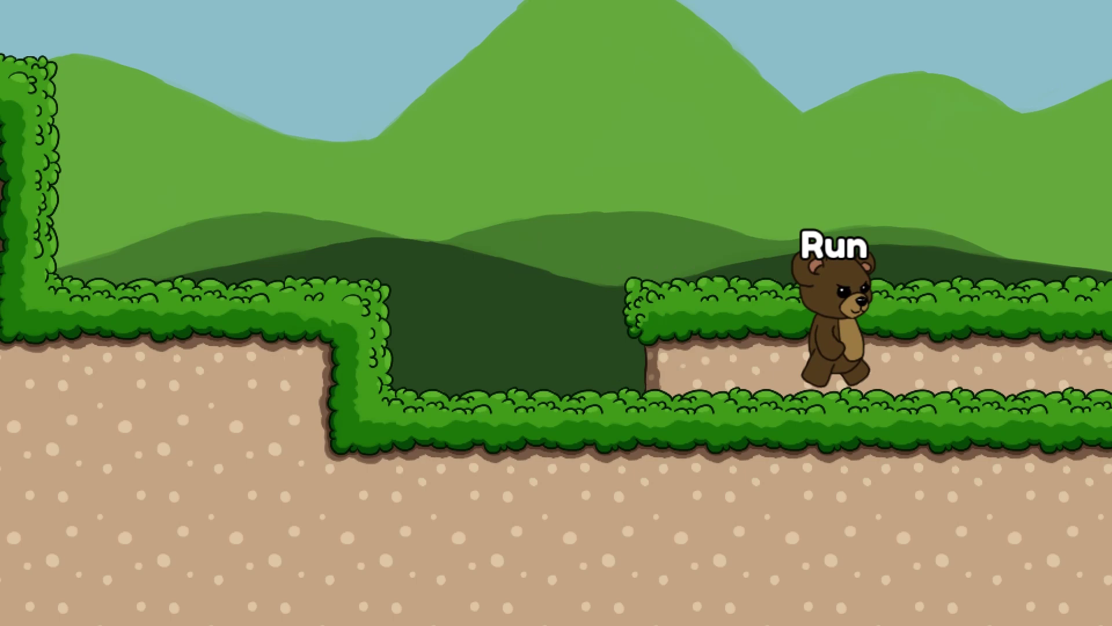
- Play the level, making the bear jump repeatedly and climb onto the tall wall
key("space")
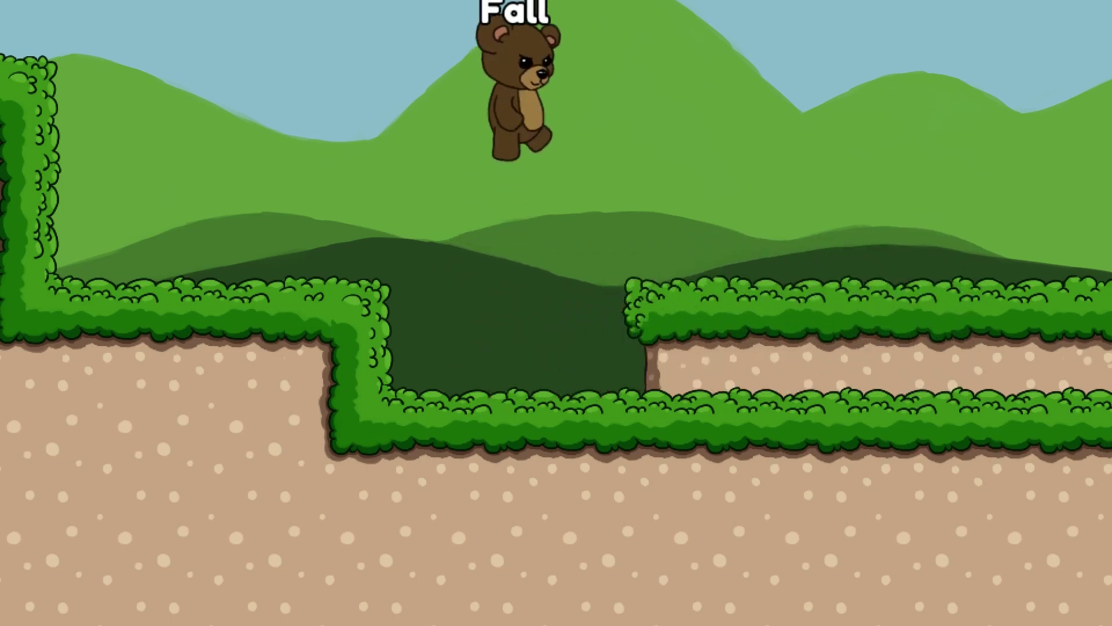
key("space")
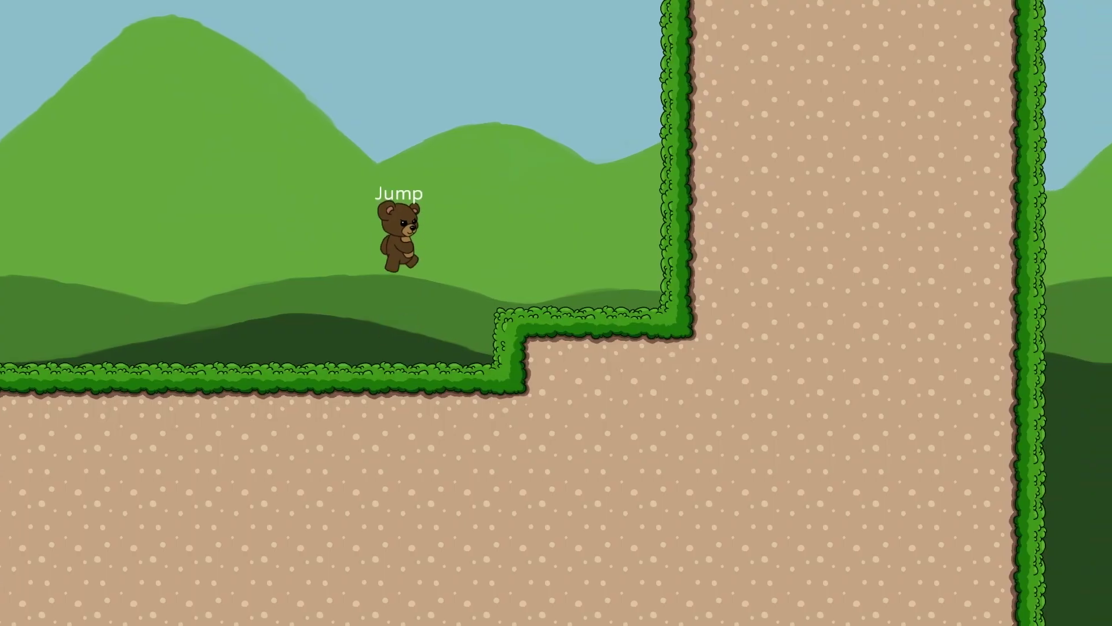
key("space")
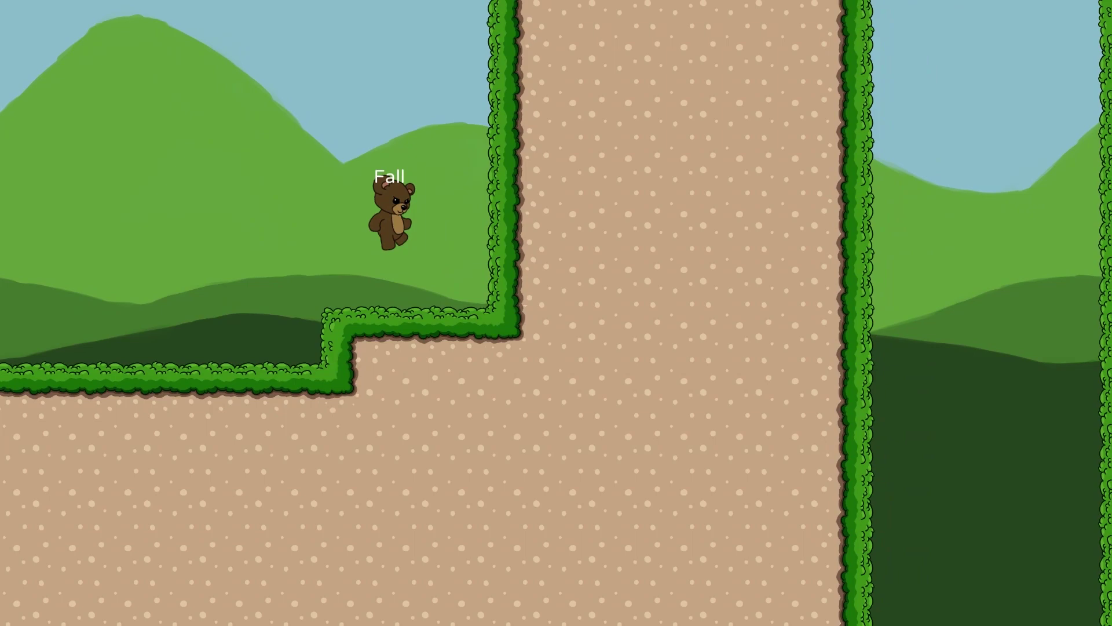
key("space")
key("space")
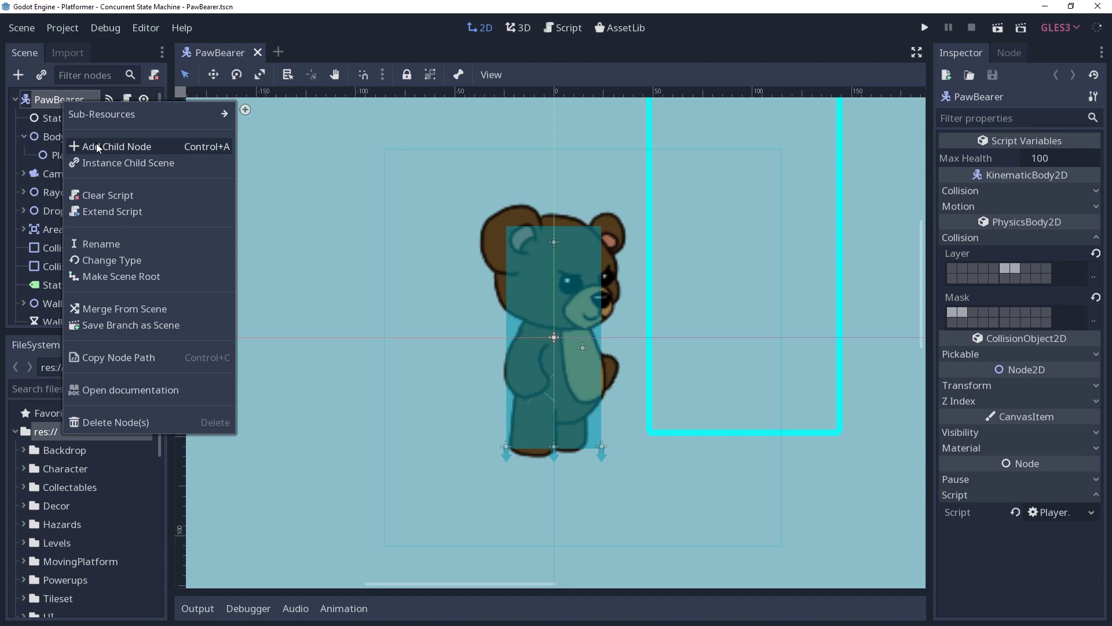
- Add a Node named ActionStateMachine with a PlayerActionFSM.gd script inheriting StateMachine
left_click(106, 147)
double_click(389, 155)
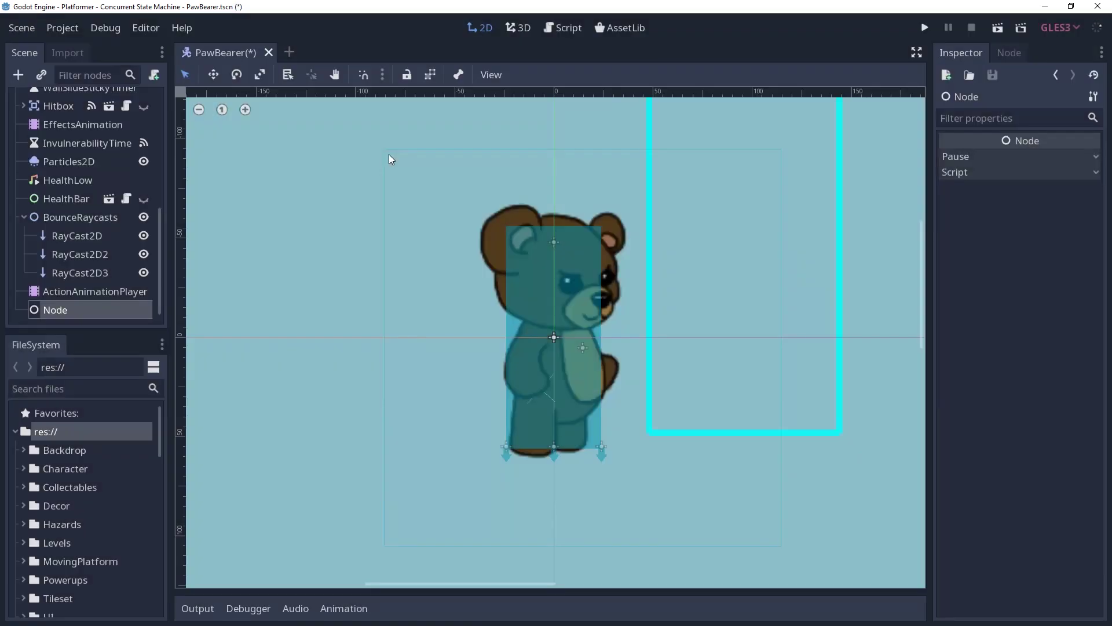
mouse_move(110, 307)
left_mouse_down()
mouse_move(53, 84)
mouse_move(63, 128)
left_mouse_up()
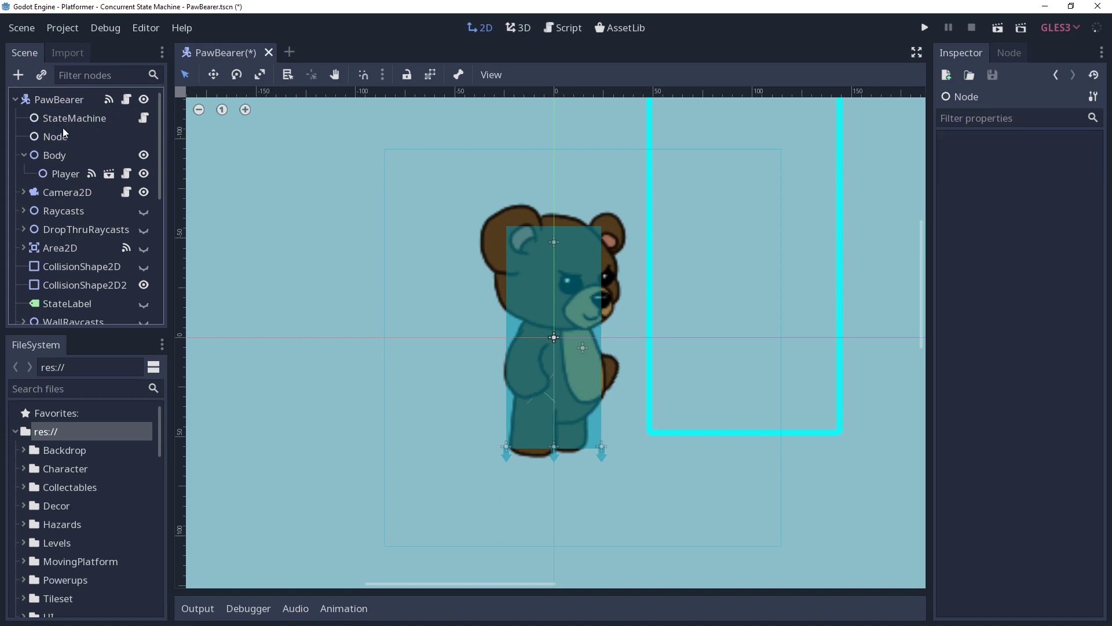
double_click(66, 138)
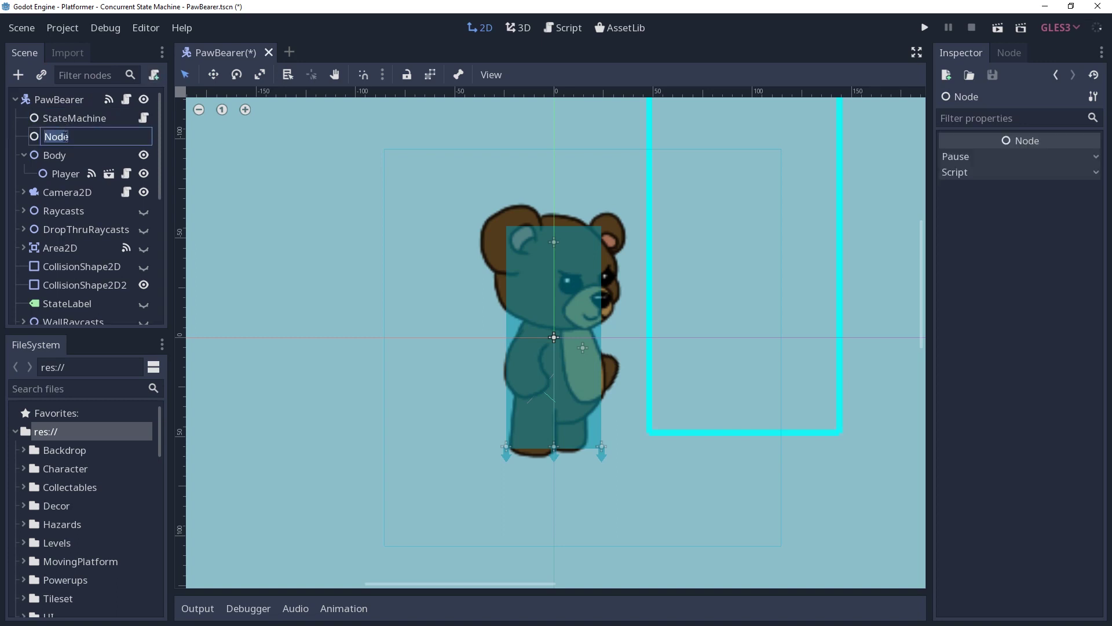
type("ActionStateMachine")
left_click(154, 74)
type("S")
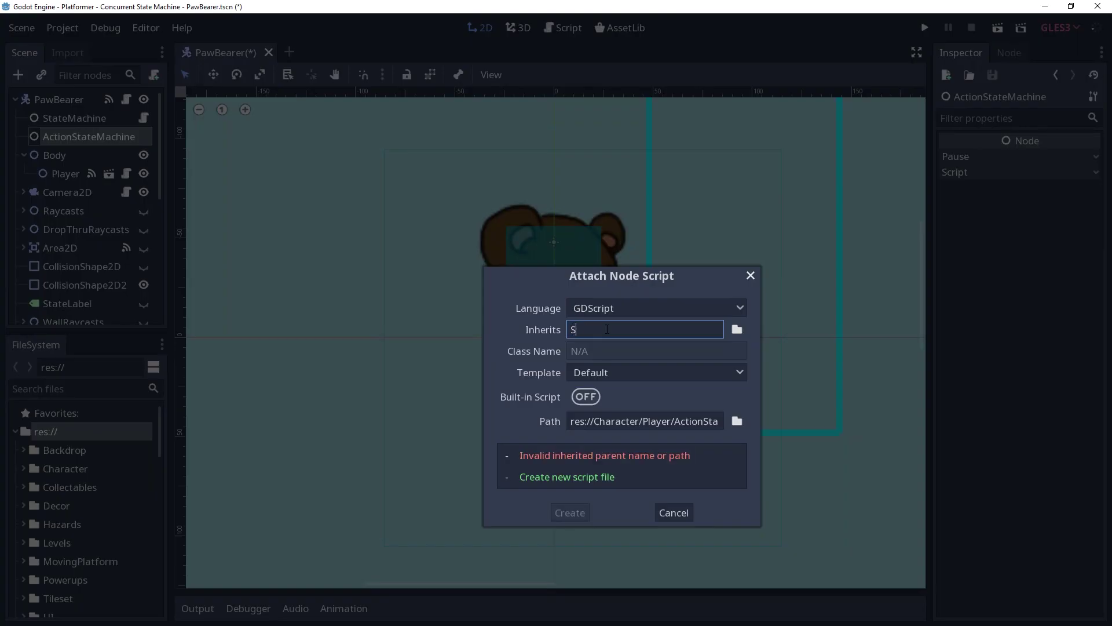
type("tateMachine")
double_click(687, 421)
type("P")
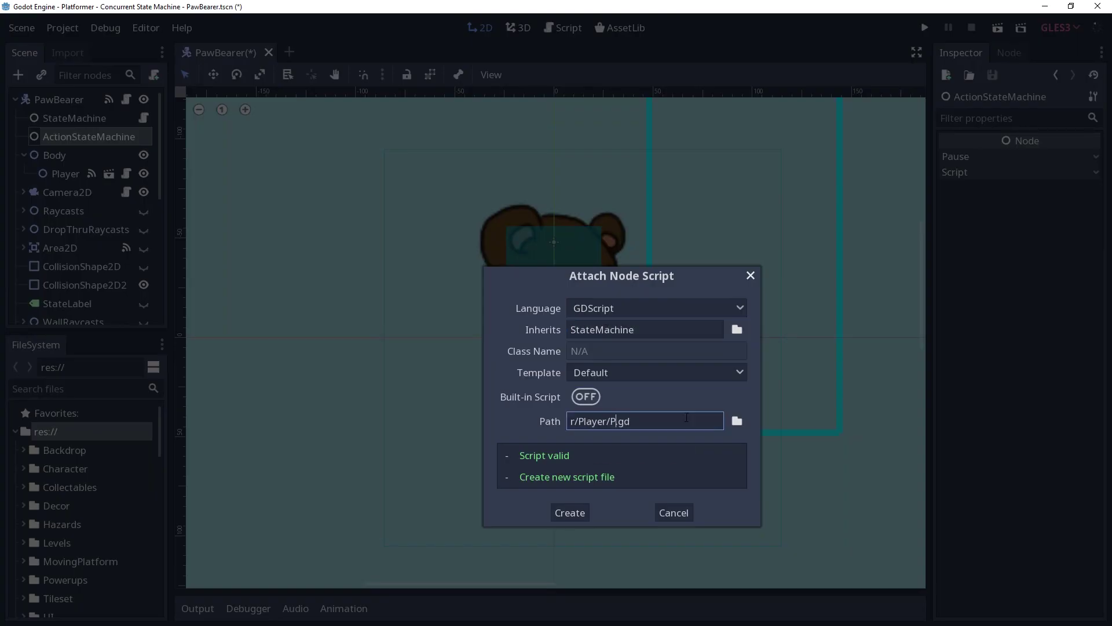
type("layerActionFSM")
- Create the script, register the none and chew_gum states, and start in states.none
left_click(570, 514)
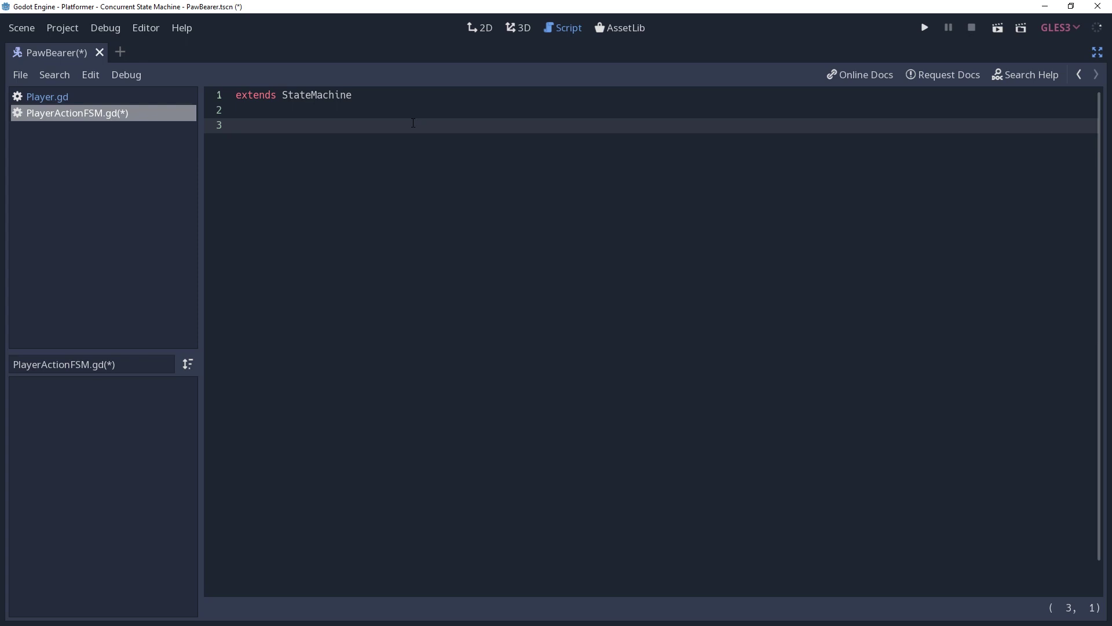
type("func _ready():")
key("Return")
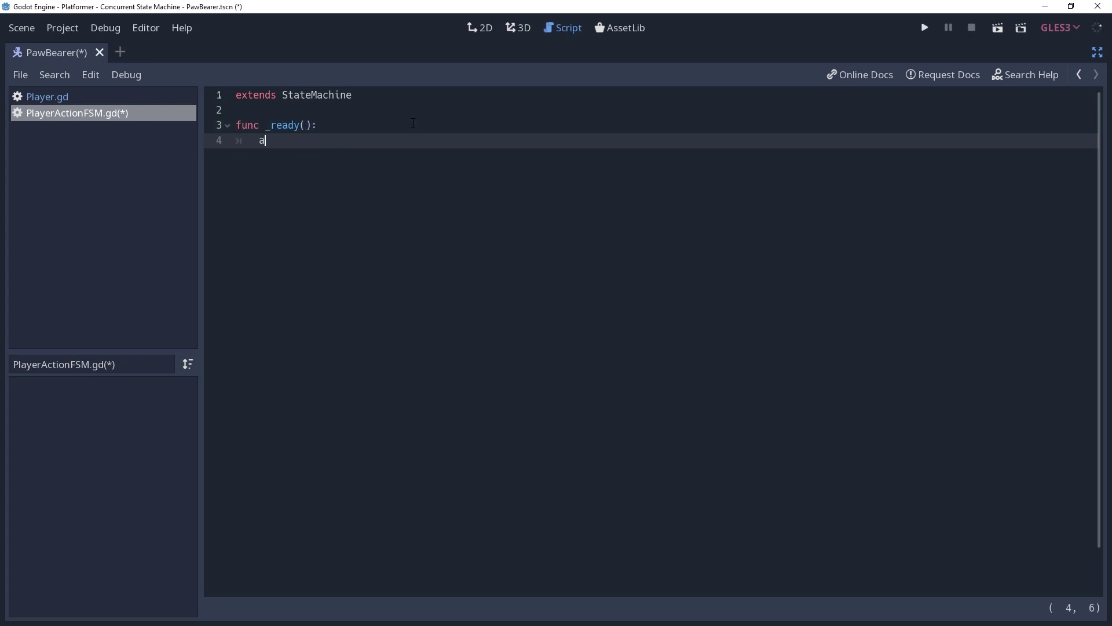
type("add")
key("Return")
type(")")
key("Return")
type("add_")
key("Return")
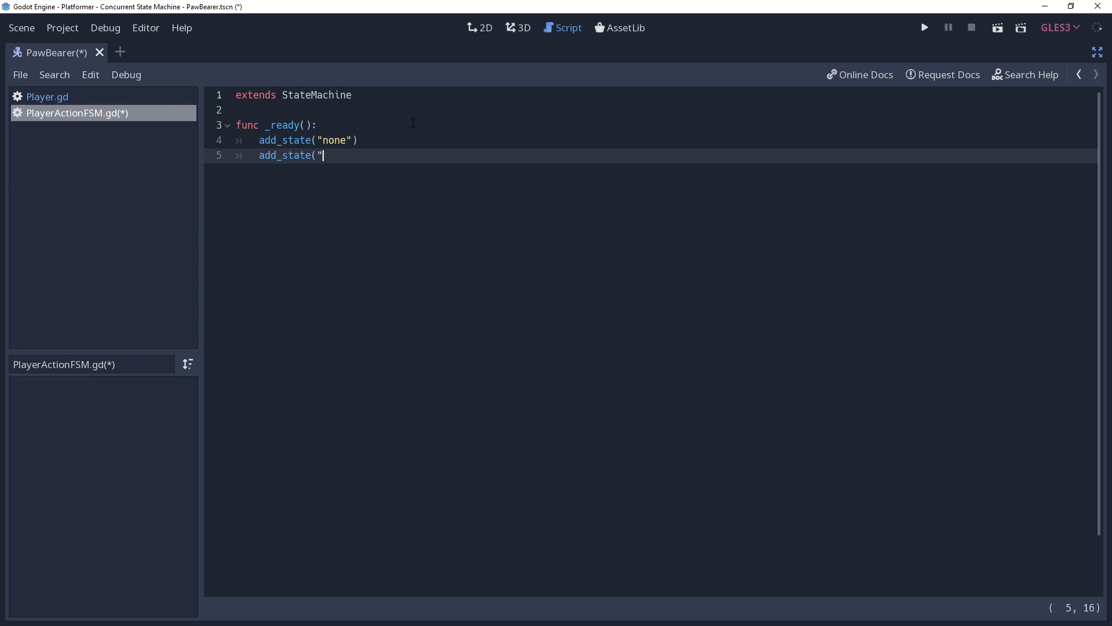
type("chew_gum")
key("Return")
type("c")
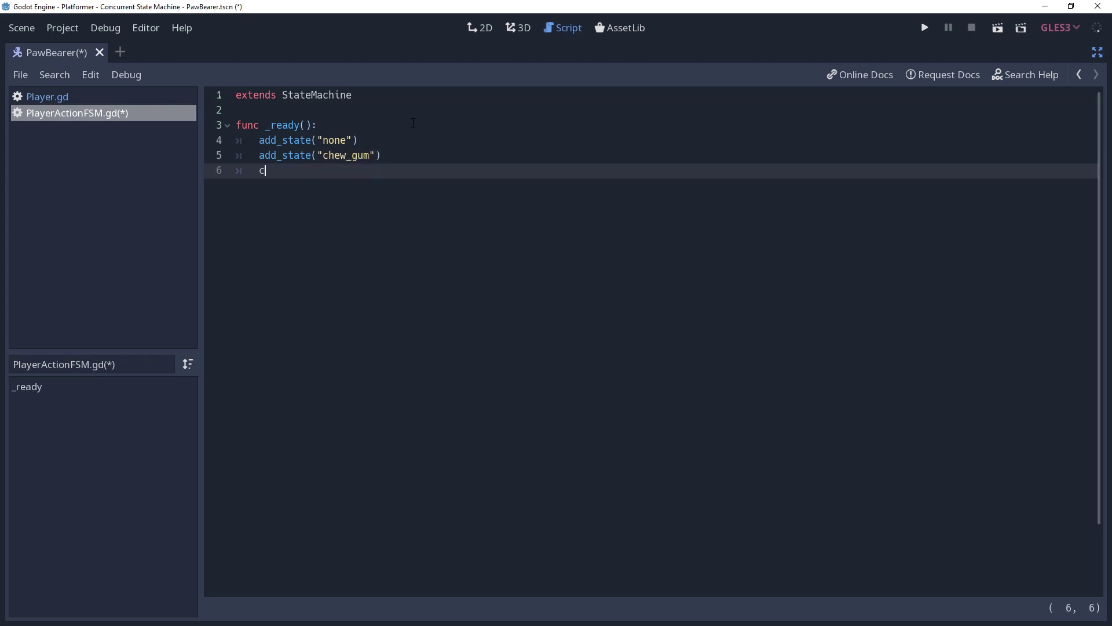
type("all_deferred")
type("(\"set_")
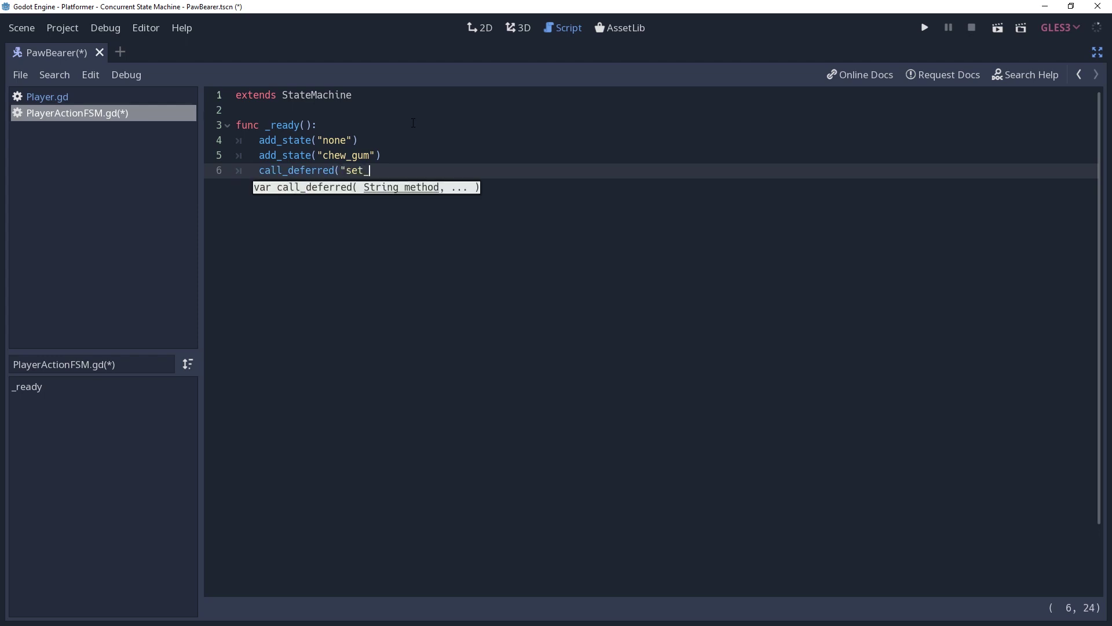
type("state\", states.n")
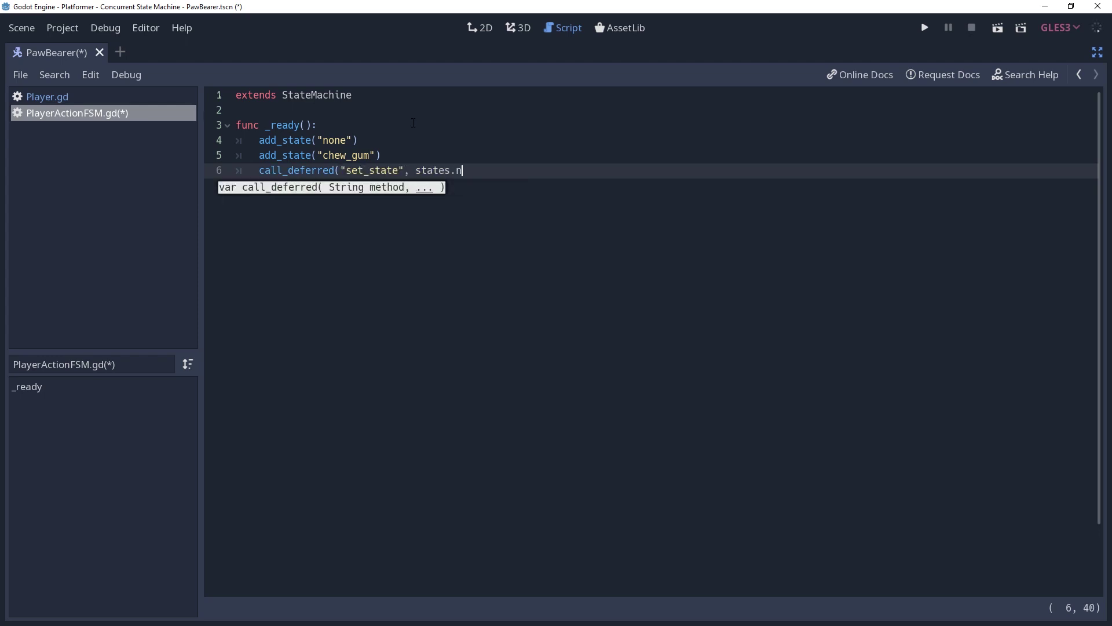
type("one)")
- Write _enter_state matching new_state: play rest for none, chew_gum for chew_gum
key("Return")
key("Return")
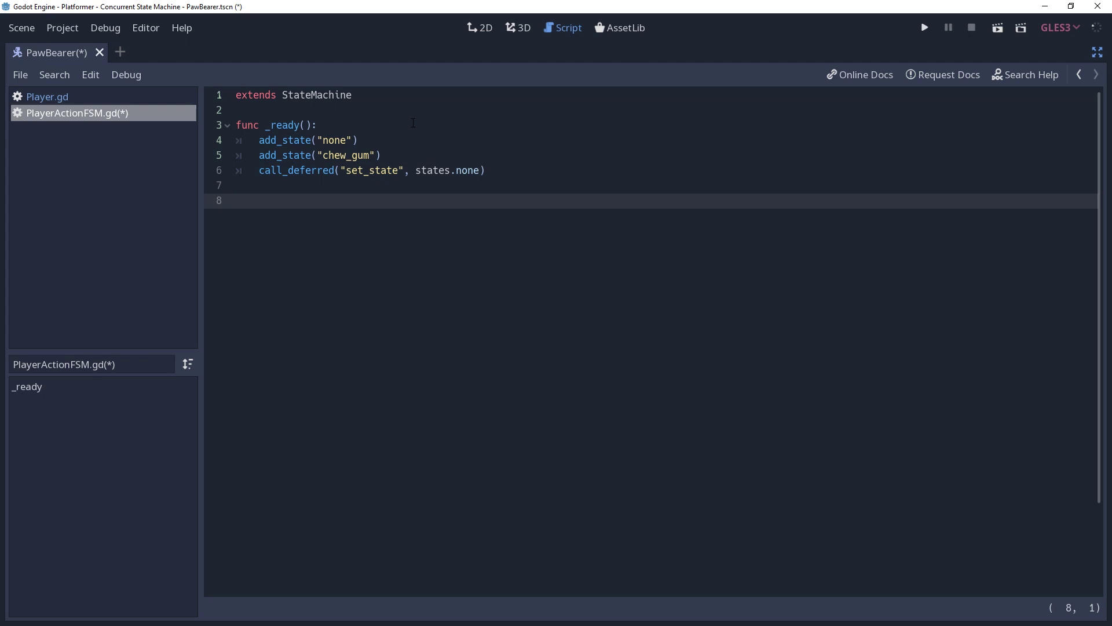
type("func _enter_st")
type("ate(new_state, old_state):")
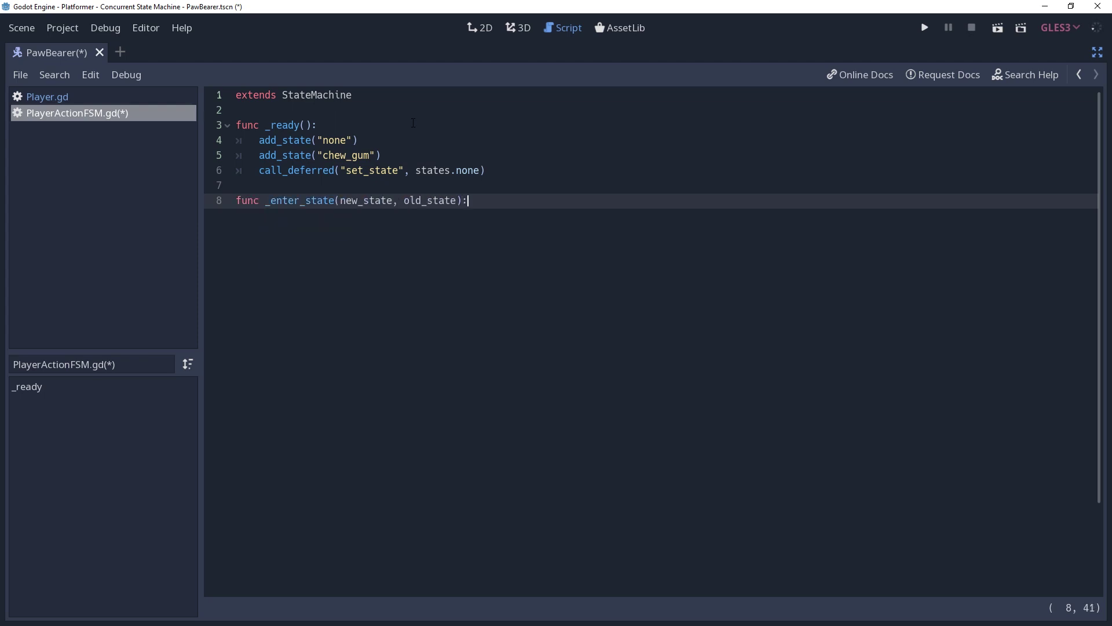
key("Return")
type("match new")
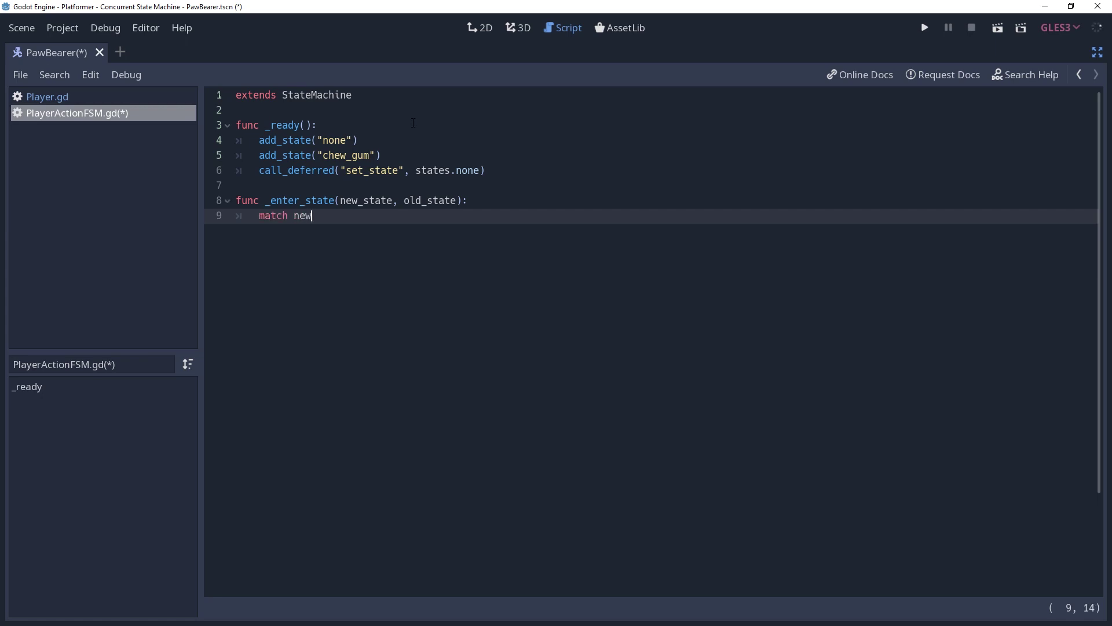
type("_sate")
key("BackSpace")
key("BackSpace")
type("tat")
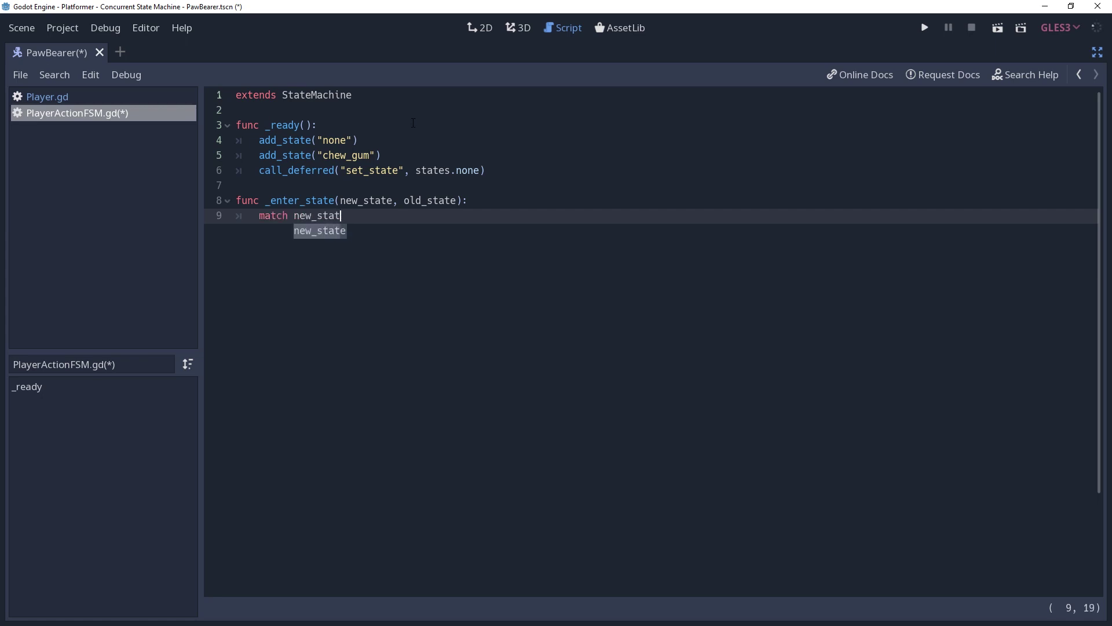
type("e:")
key("Return")
type("states.none")
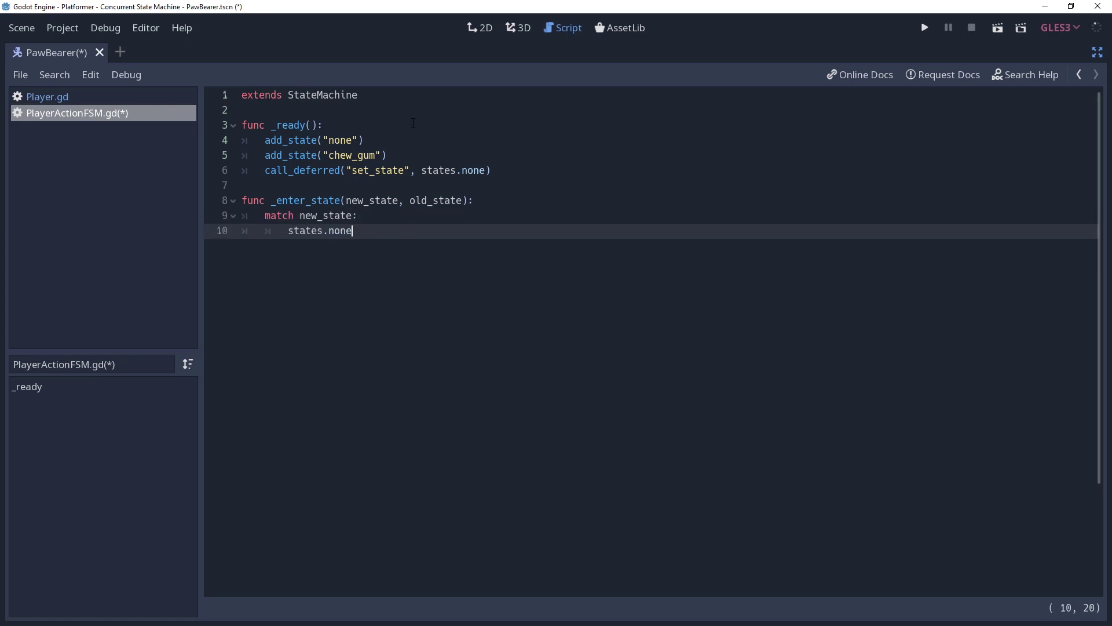
type(":")
key("Return")
type("parent.action_ani")
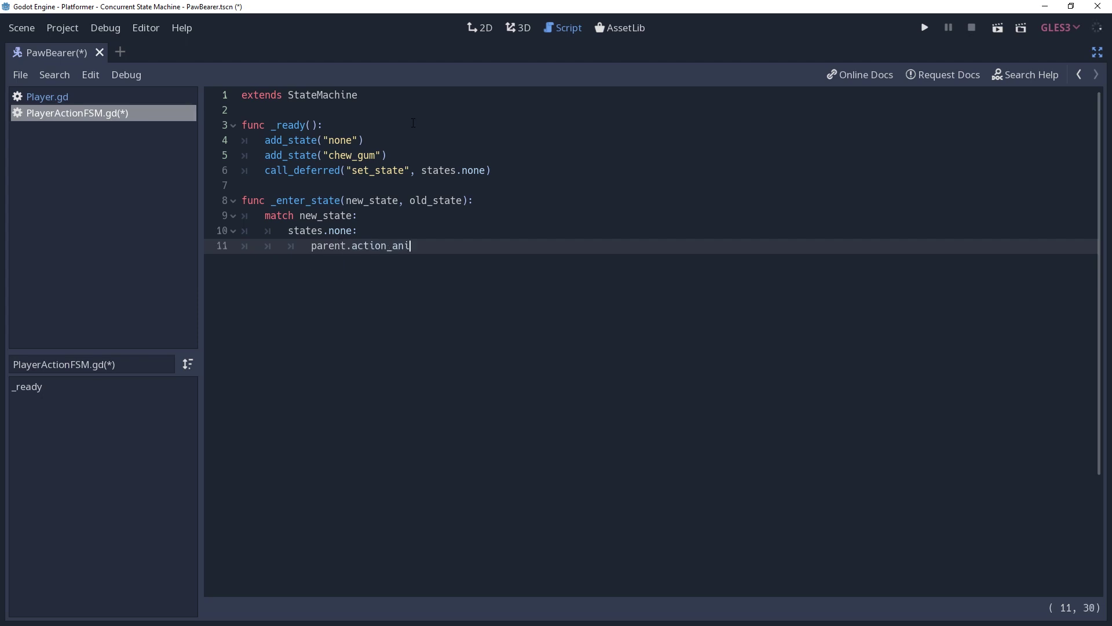
type("mation_player.play(\"rest")
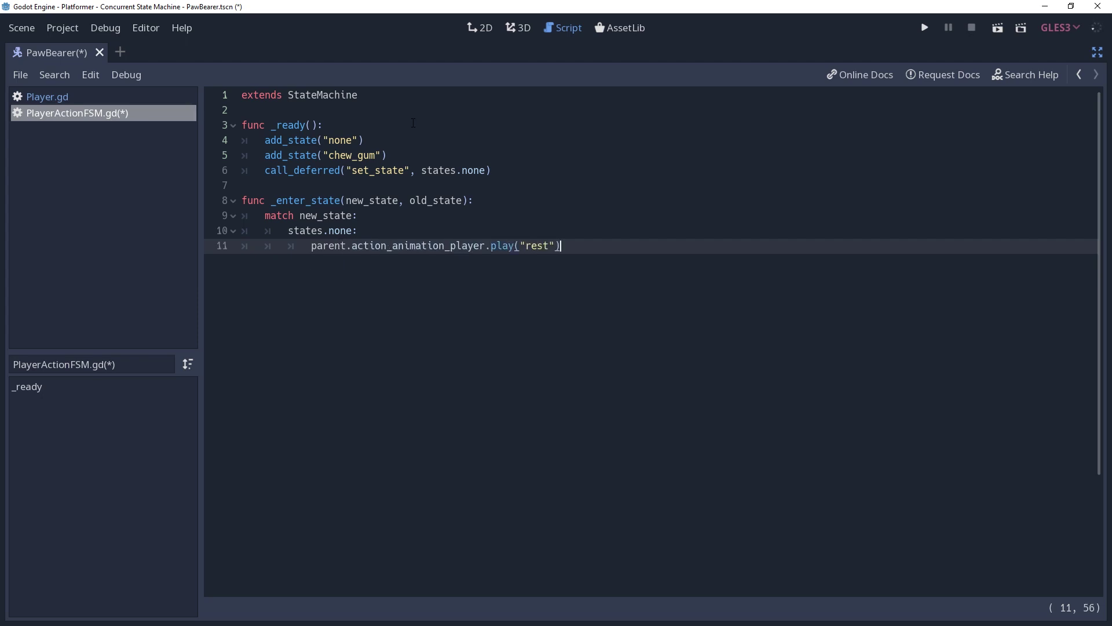
key("Return")
type("states.chew_gum.")
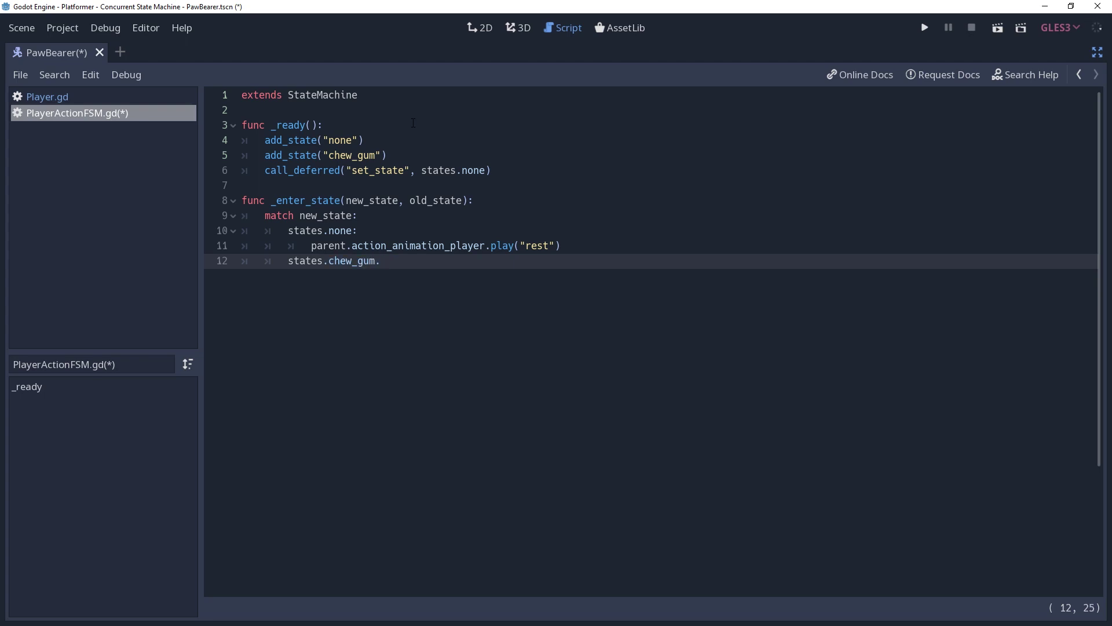
key("ctrl+BackSpace")
key("ctrl+BackSpace")
type(":")
key("Return")
type("pa")
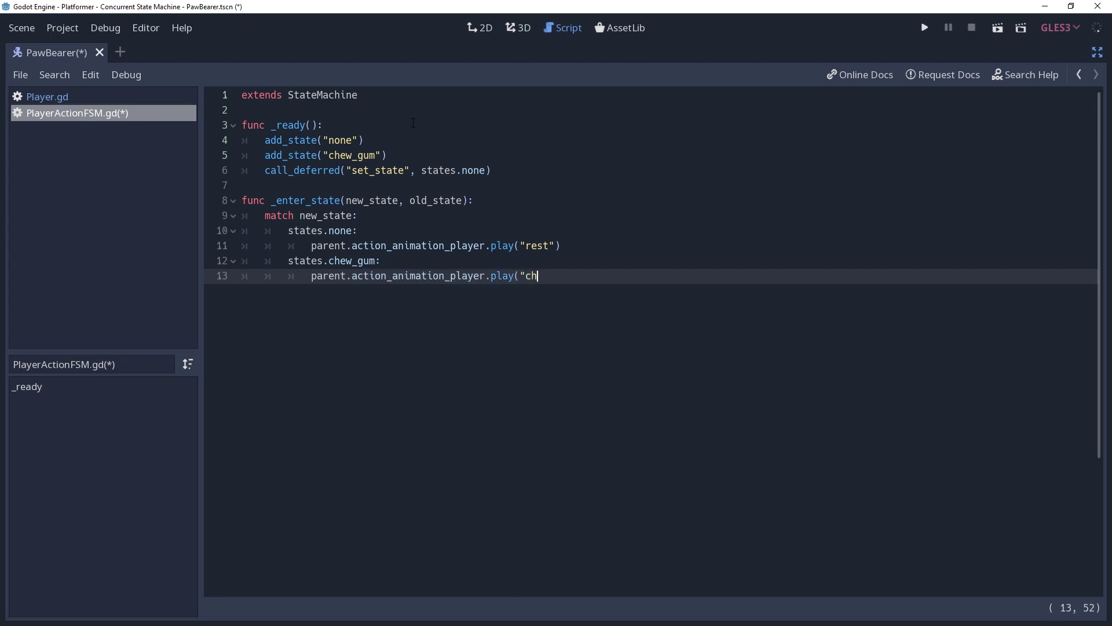
type("m\")")
- Add _get_transition(delta) matching states.none and checking Input.is_action_pressed("chew_gum")
left_click(505, 168)
key("Return")
key("Return")
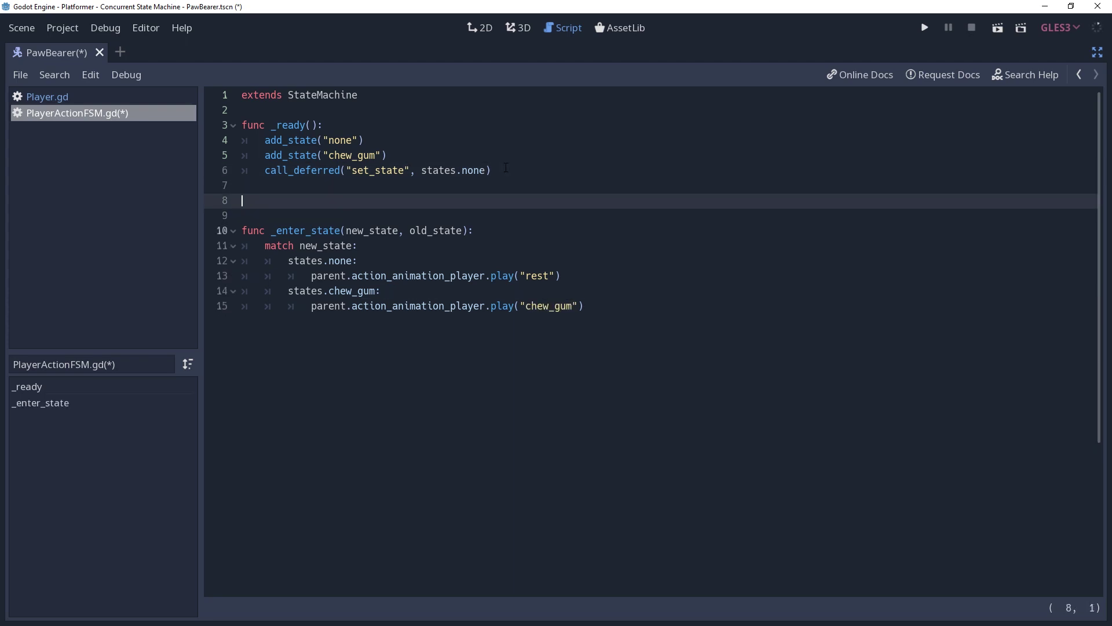
type("func_get_tran")
type("sition(delt")
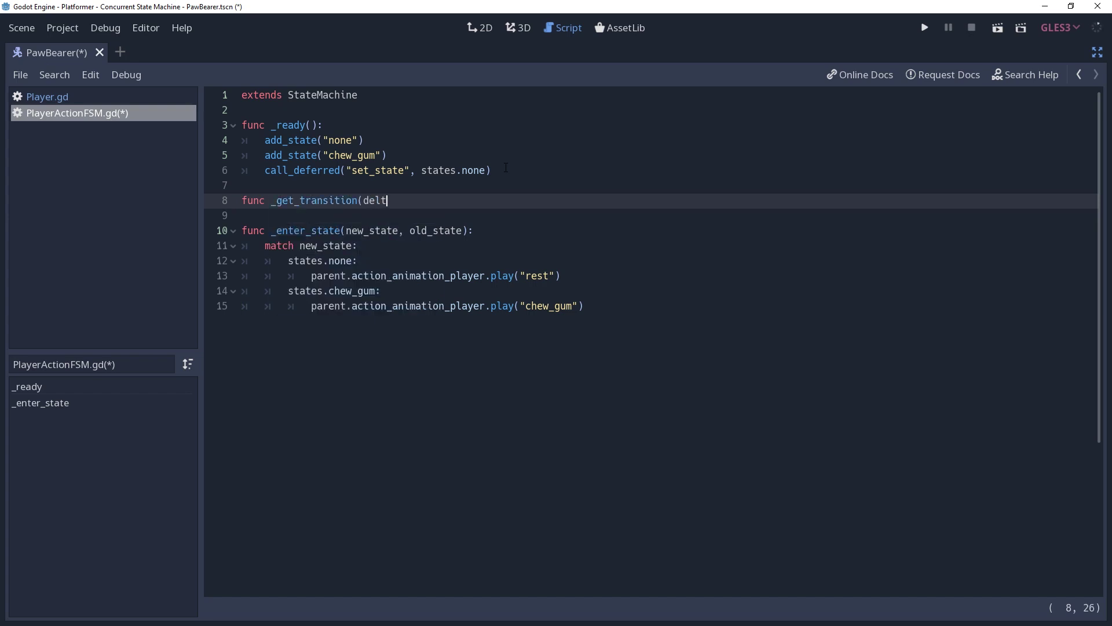
type(":")
key("Return")
type("match state:")
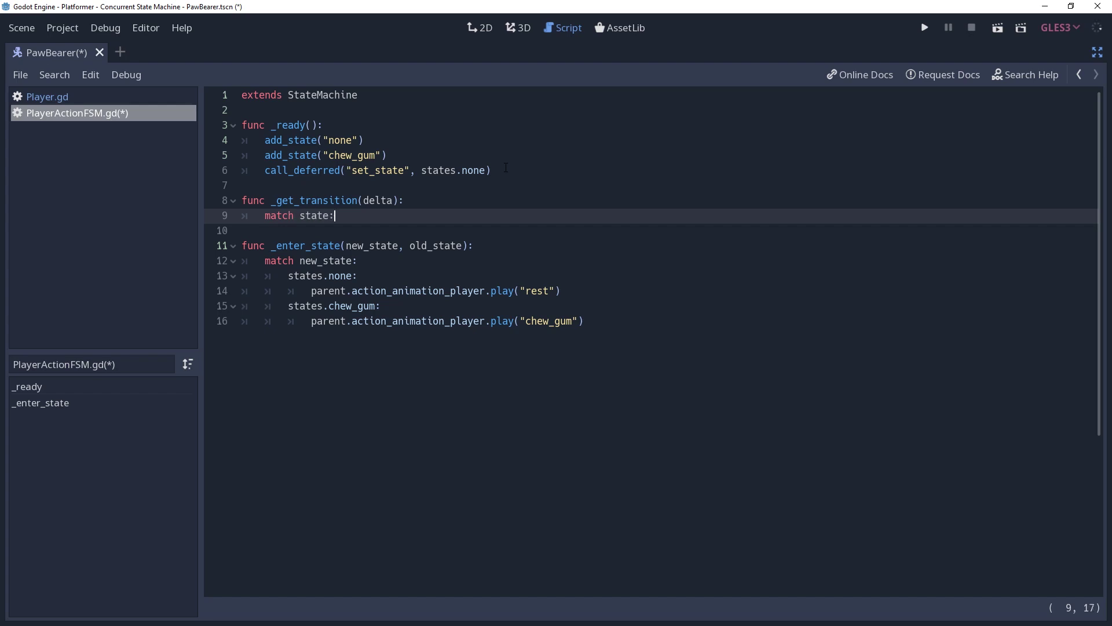
key("Return")
type("states.none:")
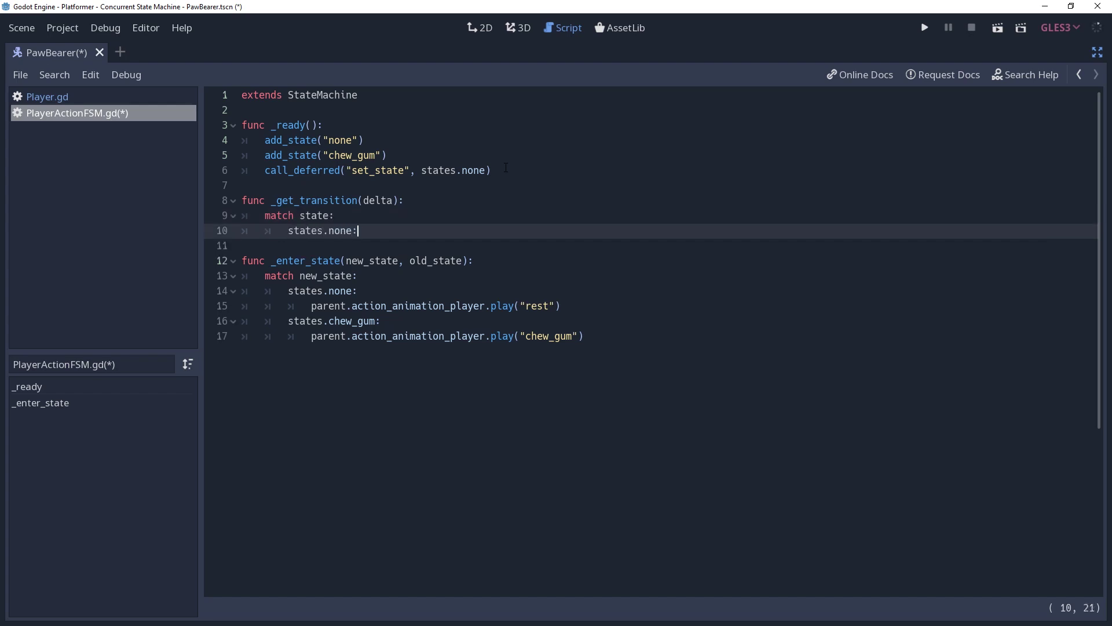
key("Return")
type("if")
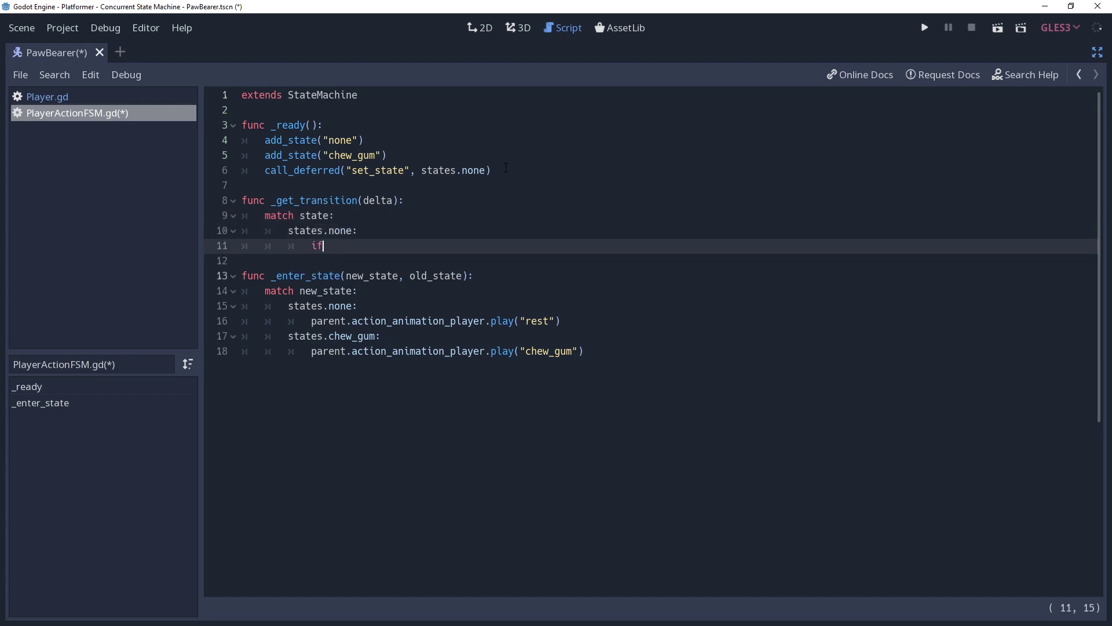
type("_a")
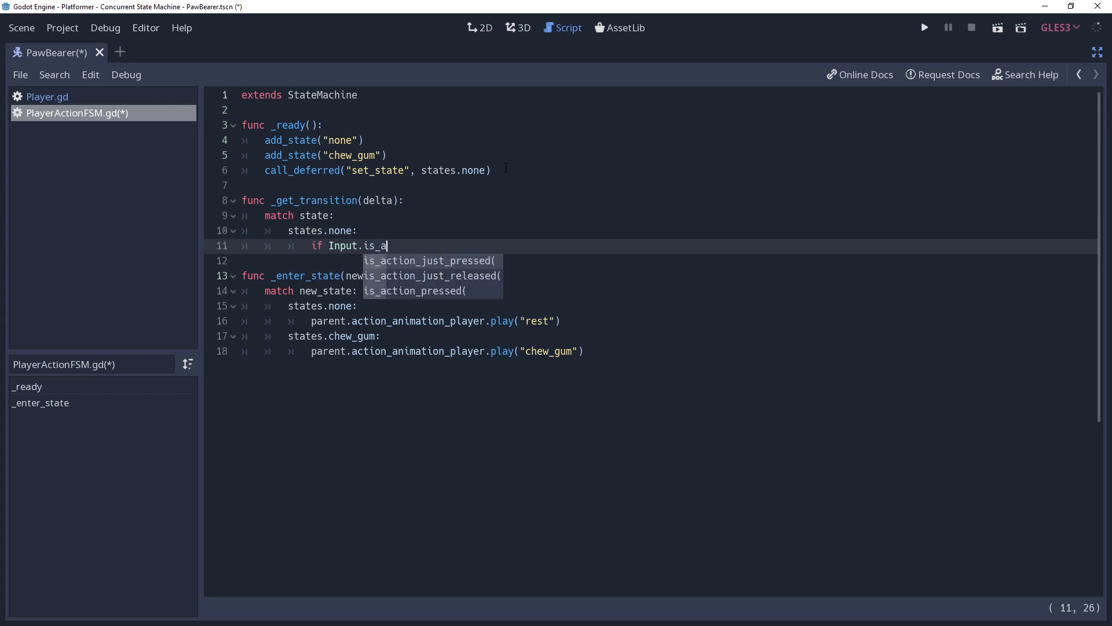
type("cti")
key("Down")
key("Down")
key("Return")
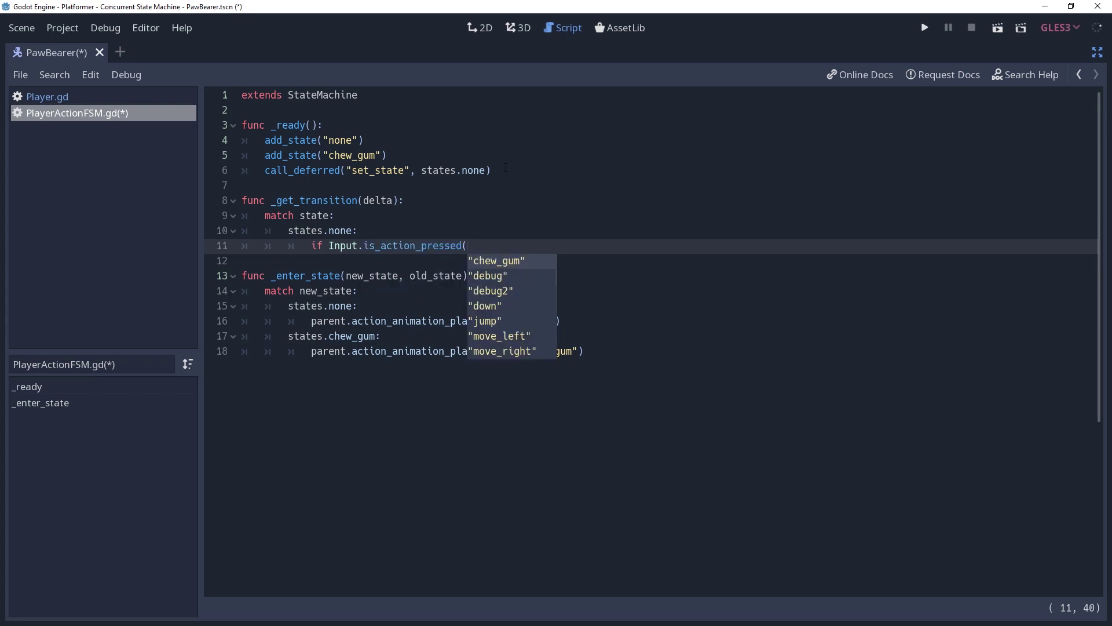
key("Return")
type(")")
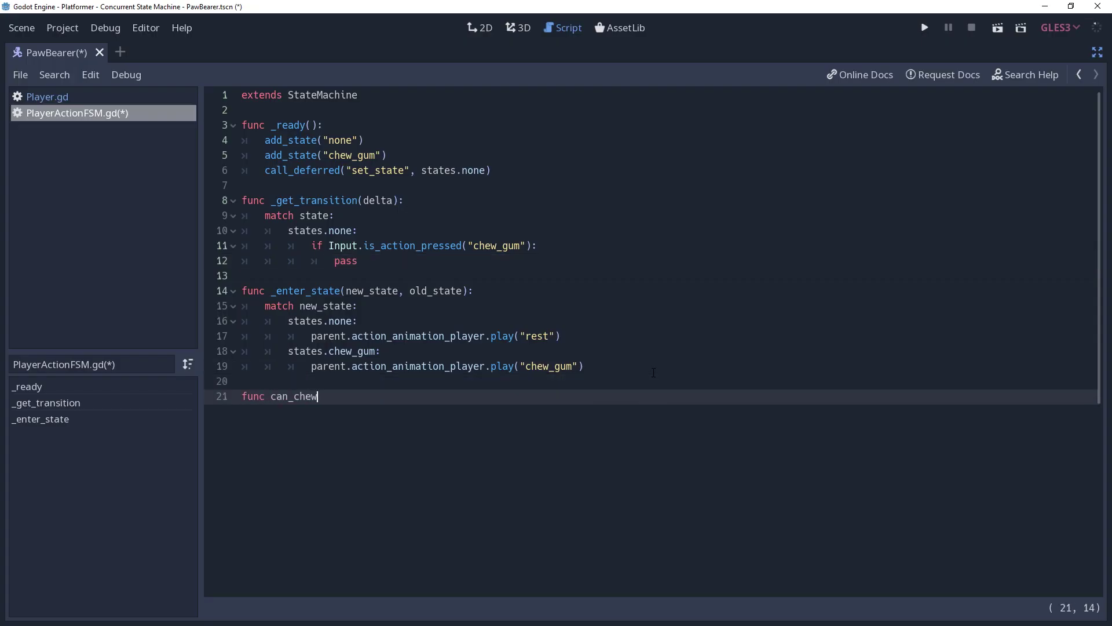
type("() -> bool:")
- Make can_chew_gum return ![main_states.jump, main_states.fall].has(parent.state_machine.state)
key("Return")
type("states = ")
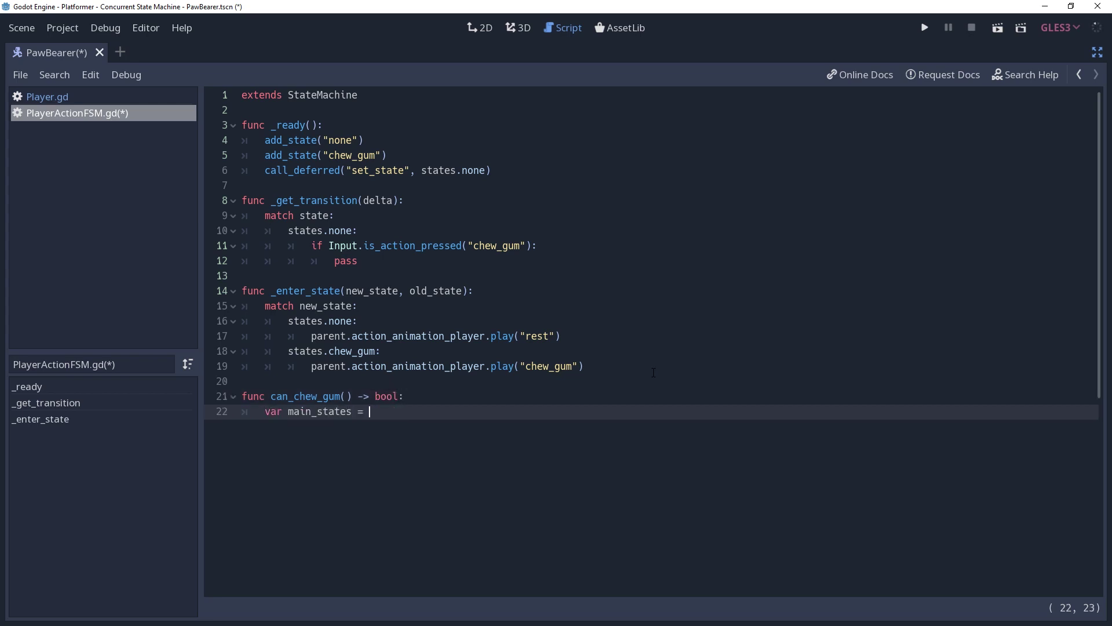
type("parent.state")
type("_machine.states")
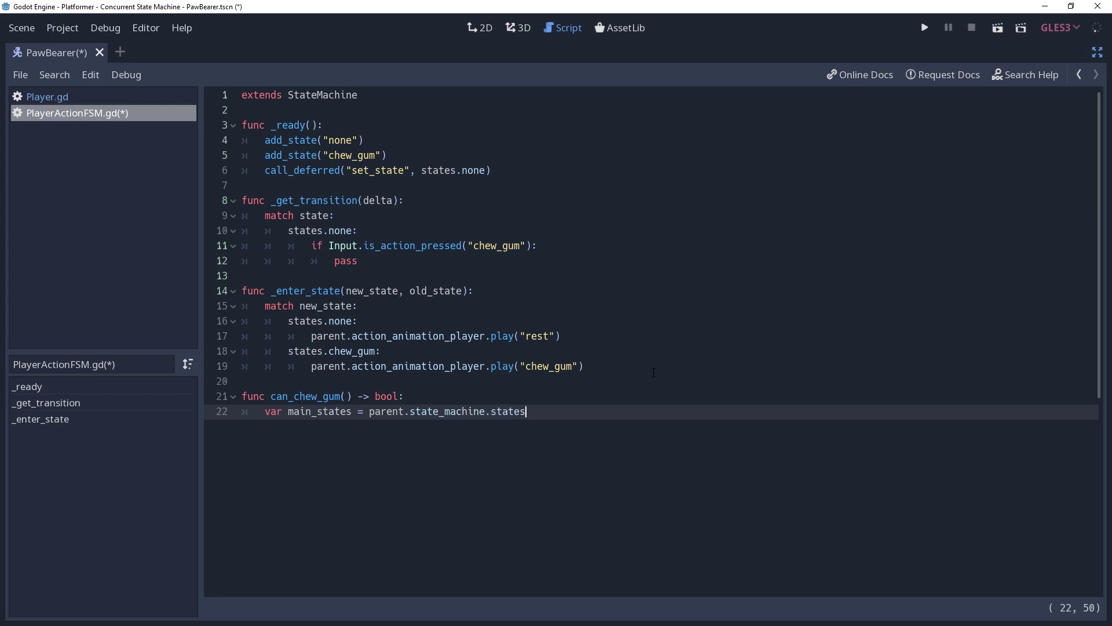
key("Return")
type("retu")
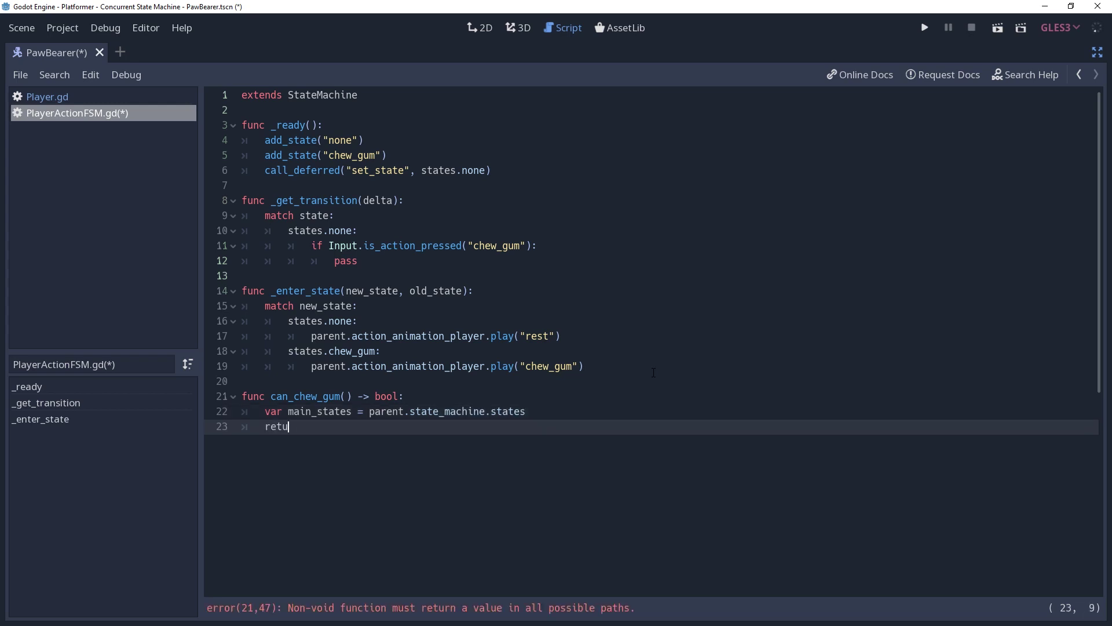
type("rn ![m")
type("ain_st")
key("Return")
type(".j")
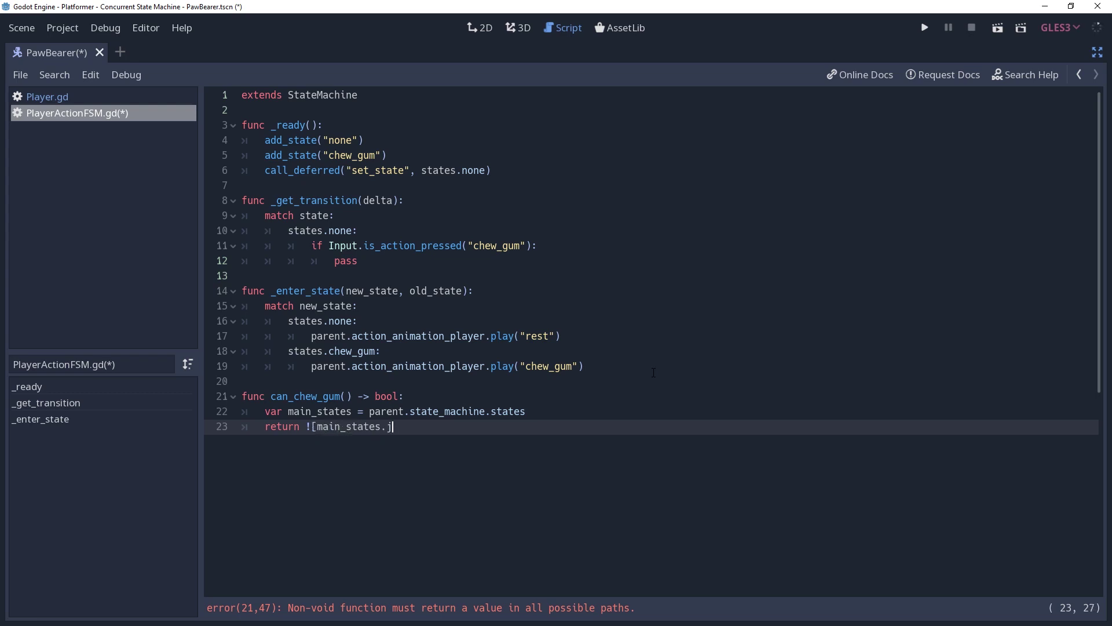
type("ump, ma")
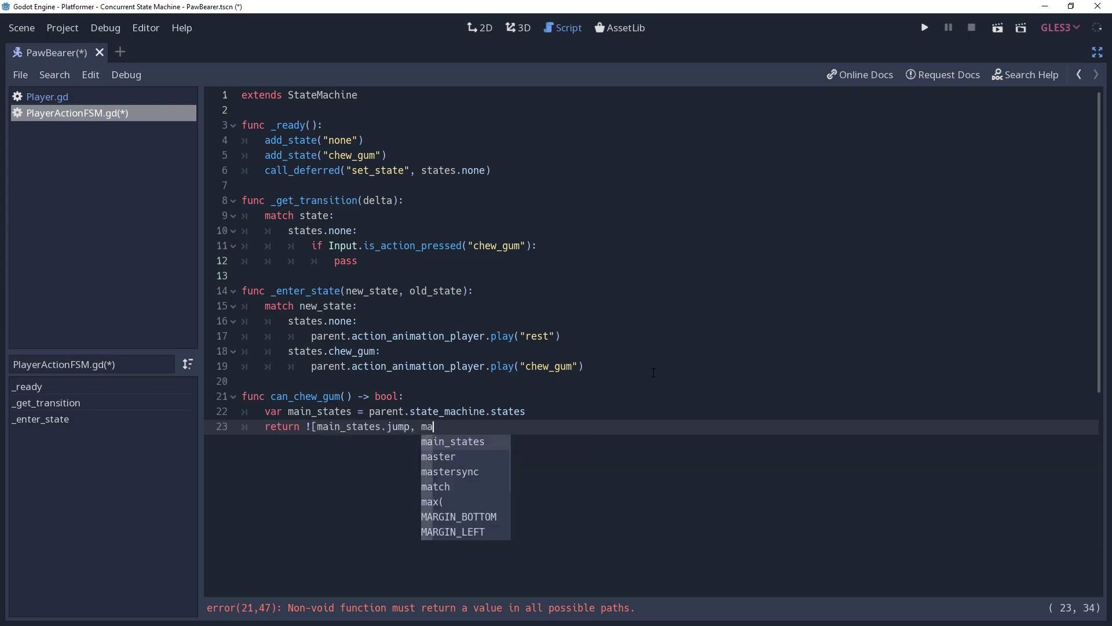
key("Return")
type(".fall]")
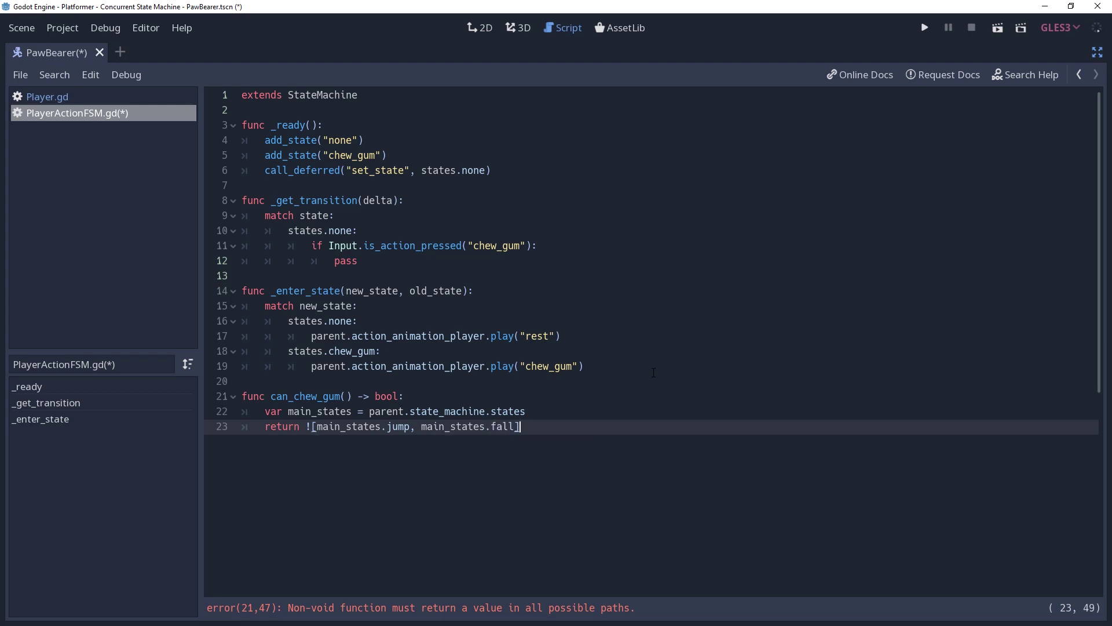
type(".has(p")
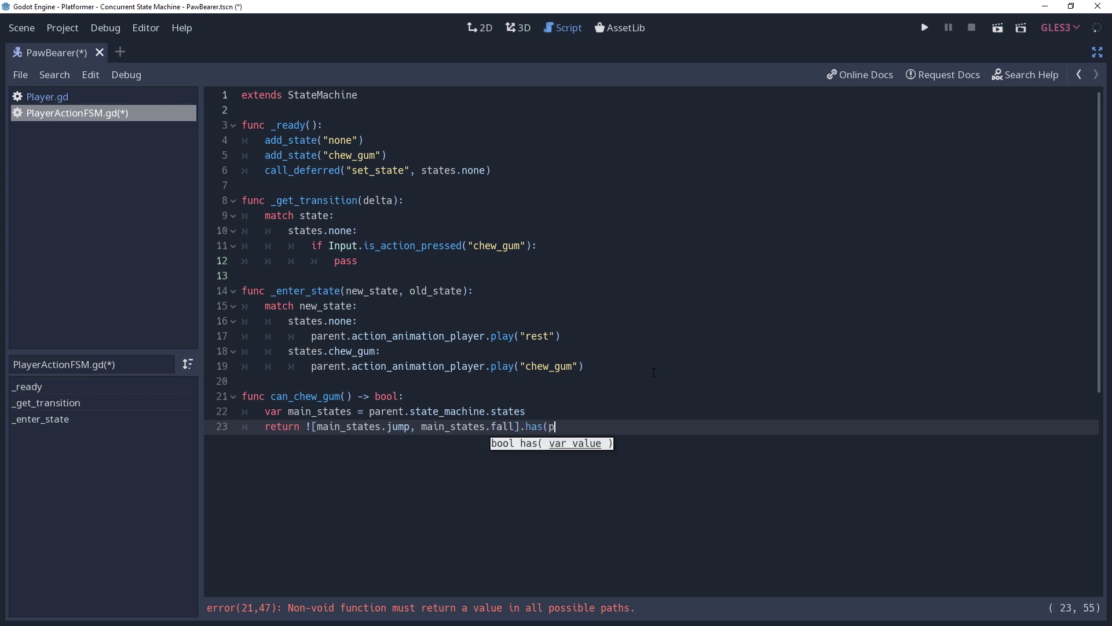
type("arent.sta")
type("te_machine.s")
type("tate)")
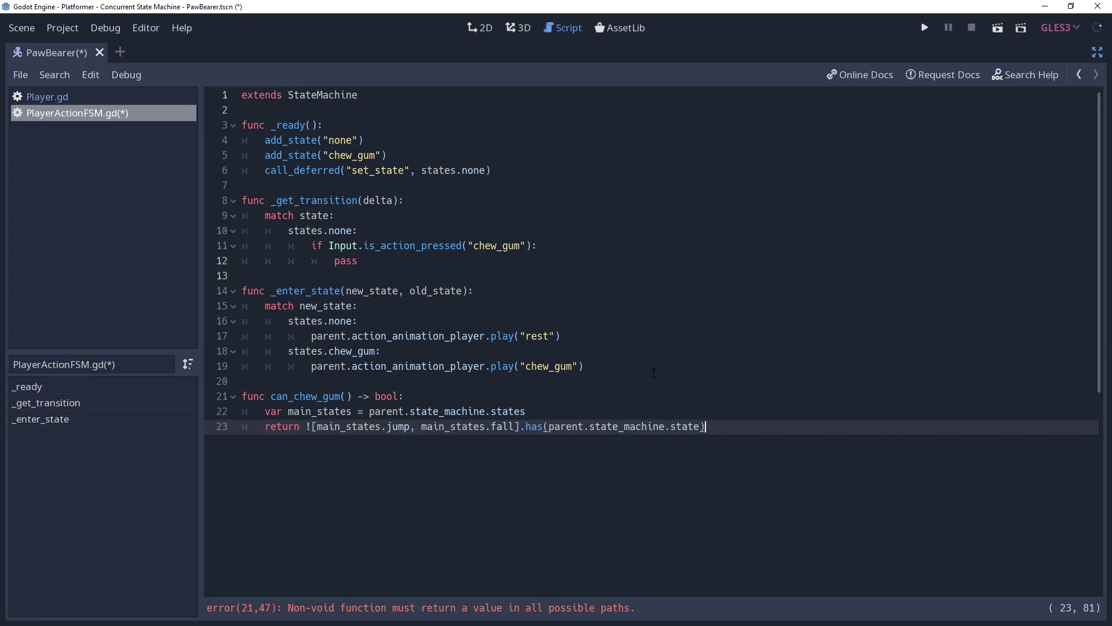
- Add '&& can_chew_gum()' to the chew_gum condition and replace pass with 'return states.chew_gum'
left_click(531, 246)
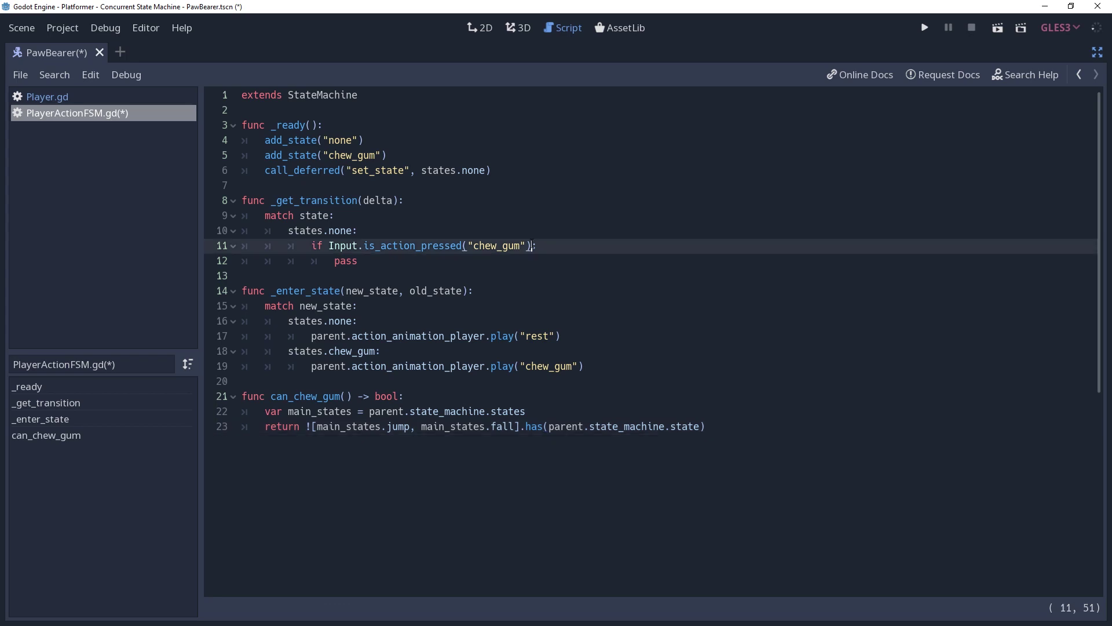
type("&& c")
type("an_ch")
key("Return")
key("Down")
key("BackSpace")
key("BackSpace")
key("BackSpace")
type("return sta")
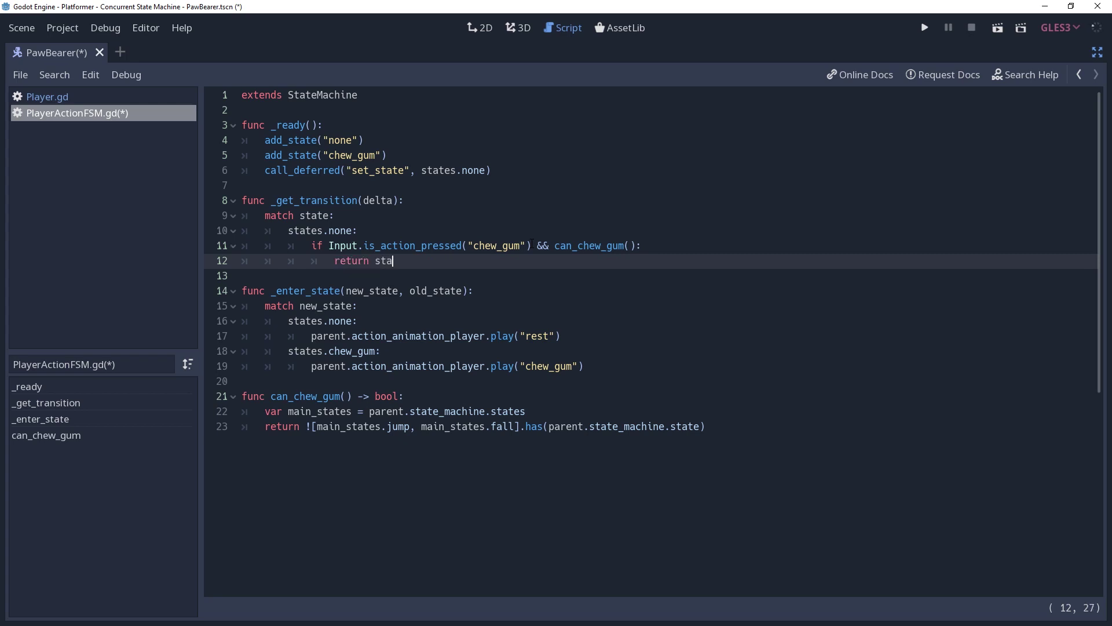
type("tes.chew_gu")
type("m")
key("Return")
- Add a states.chew_gum branch returning states.none when chew_gum isn't pressed
key("BackSpace")
key("BackSpace")
type("st")
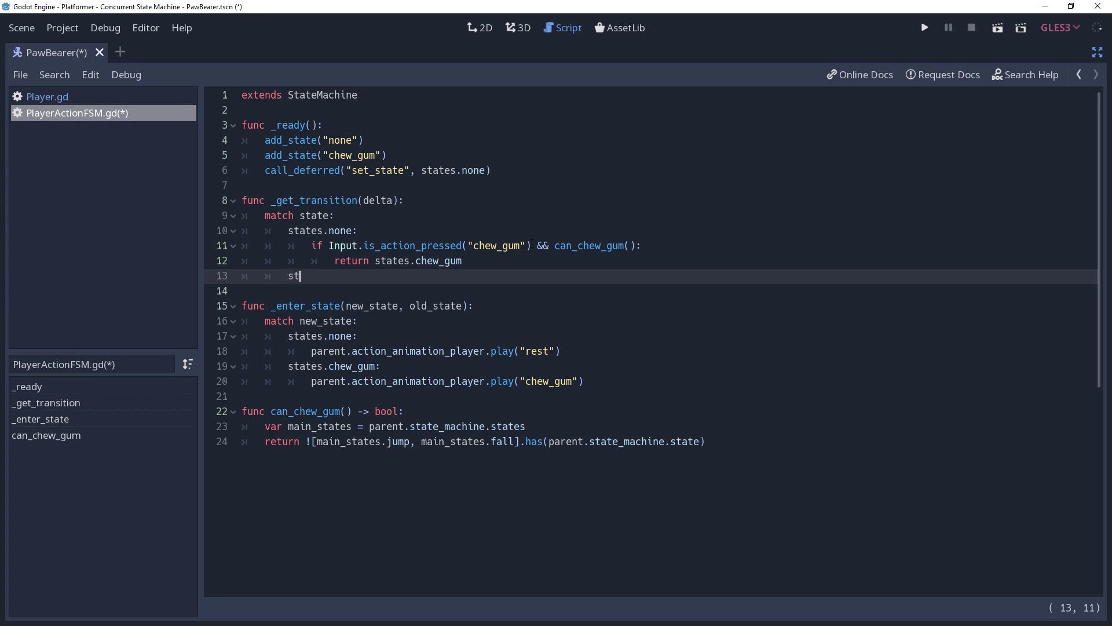
type("ates.chew_gum:")
key("Return")
type("if ")
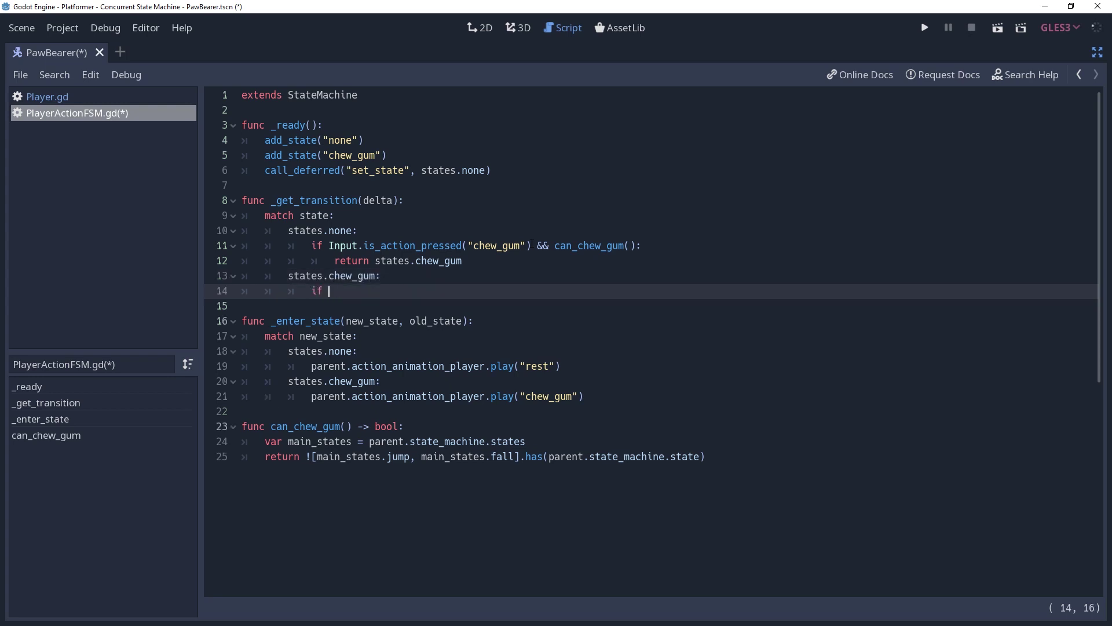
type("!Input.i")
type("s_ac")
key("Down")
key("Down")
key("Return")
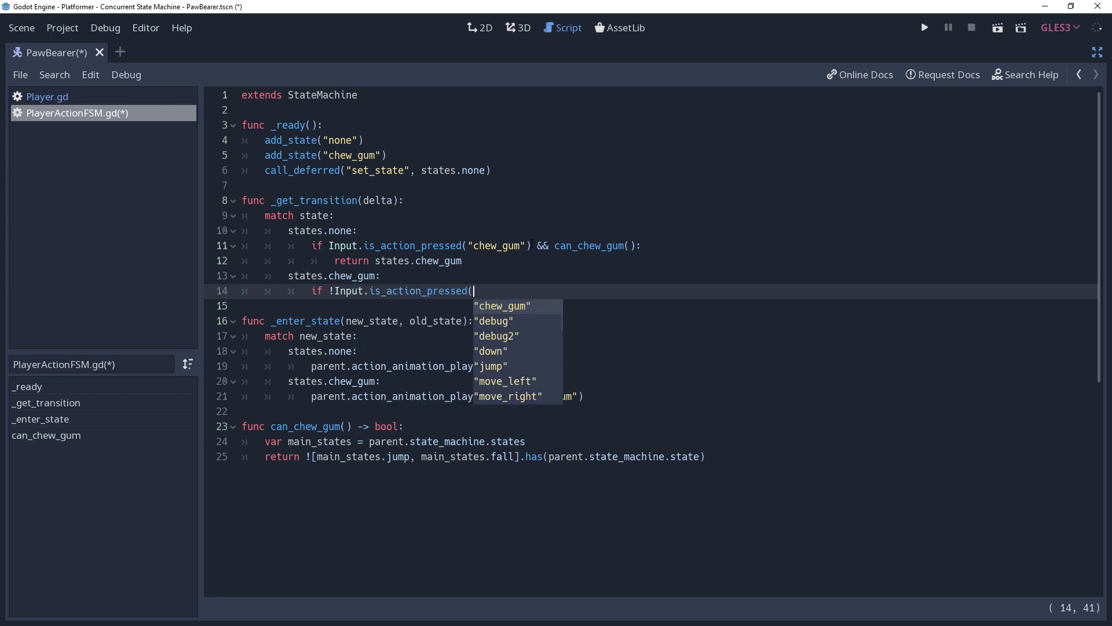
key("Return")
type(")")
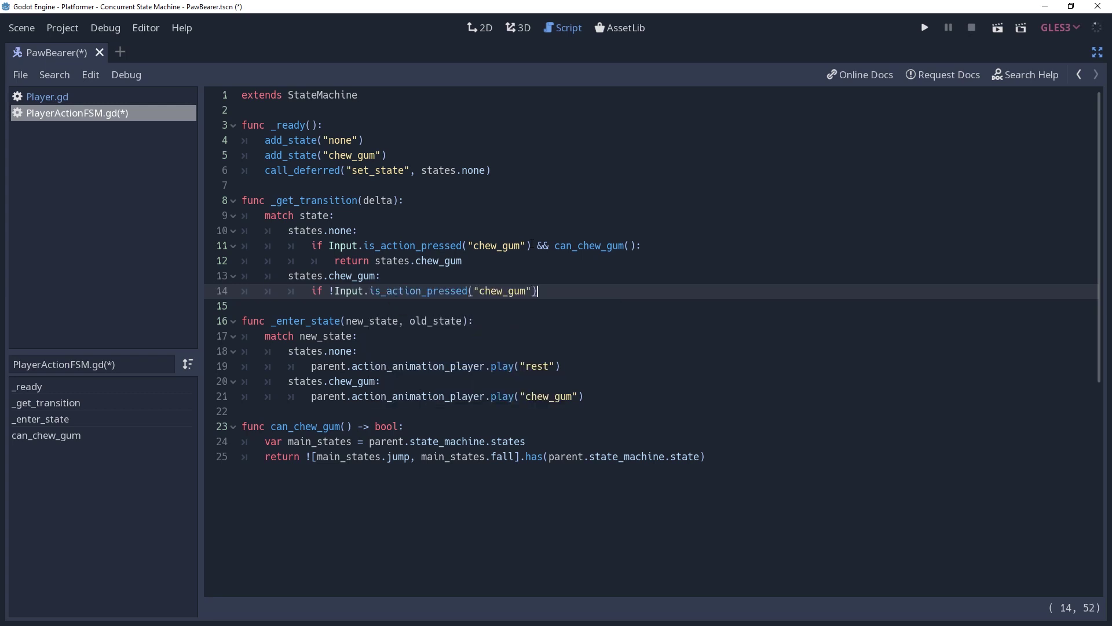
type(":")
key("Return")
type("retur")
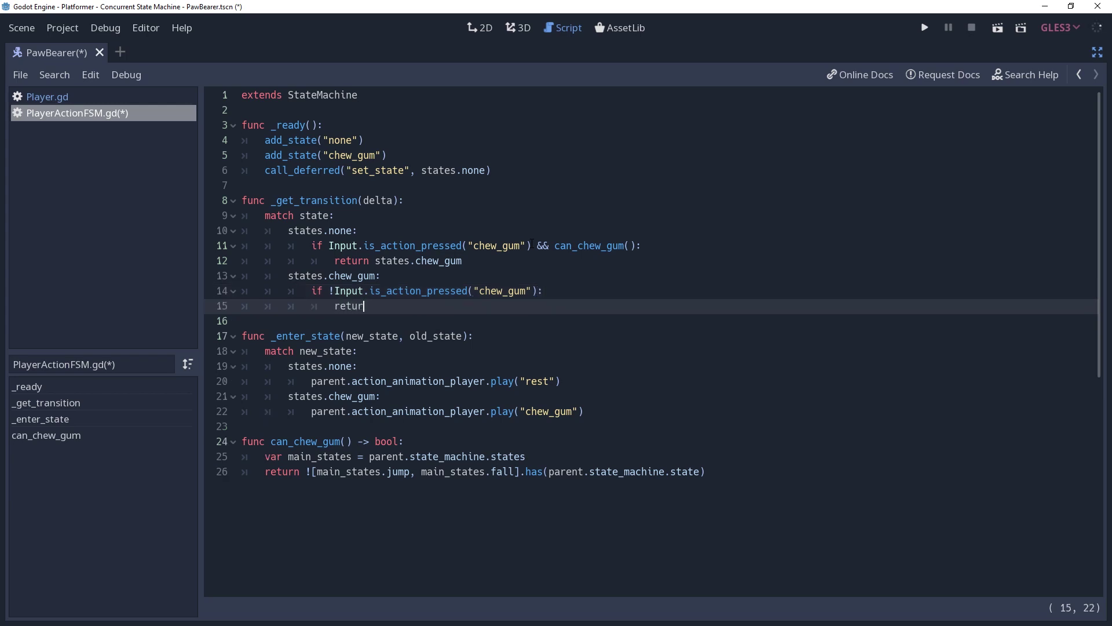
type("n state.")
key("BackSpace")
type("s.none")
key("Up")
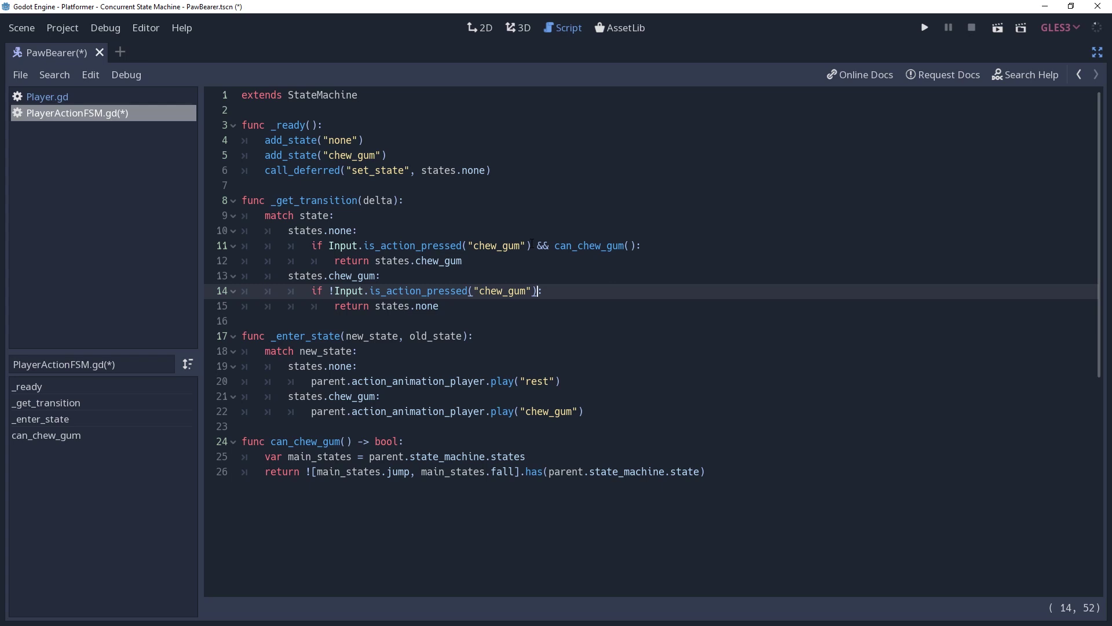
type("||")
type(" !can_ch")
- Append '|| !can_chew_gum()' to the chew_gum branch's exit condition on line 14
key("Return")
- In StateMachine.gd, declare state_changed(new_state, old_state) and emit it with new and previous states in set_state
left_click(491, 169)
key("ctrl+s")
left_click(336, 97, "ctrl")
key("Return")
type("signal ")
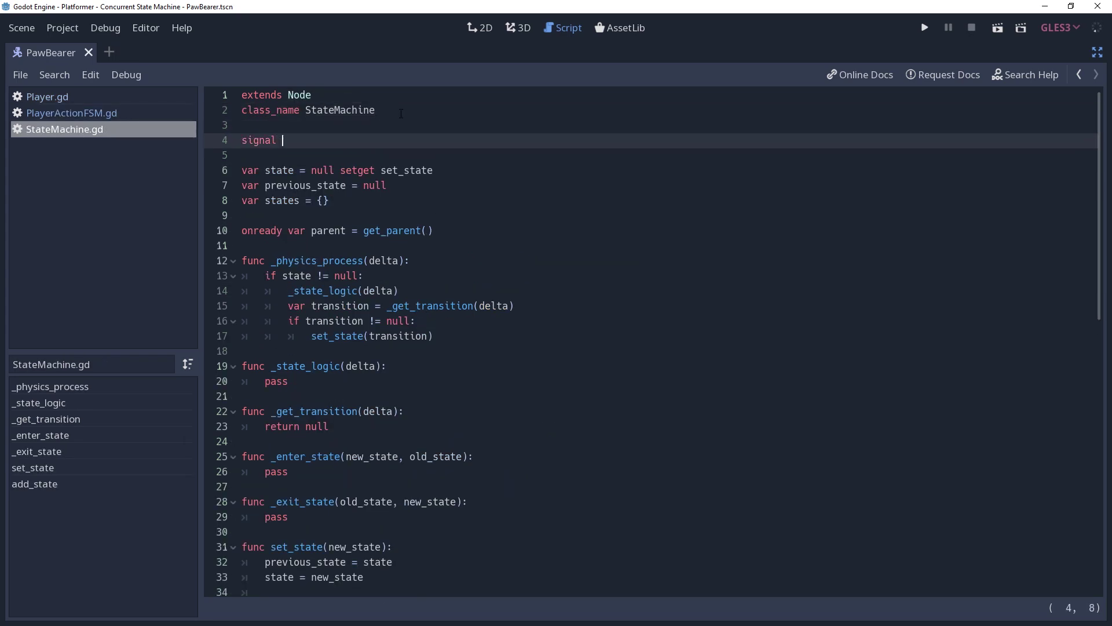
type("state_changed(new_state, o")
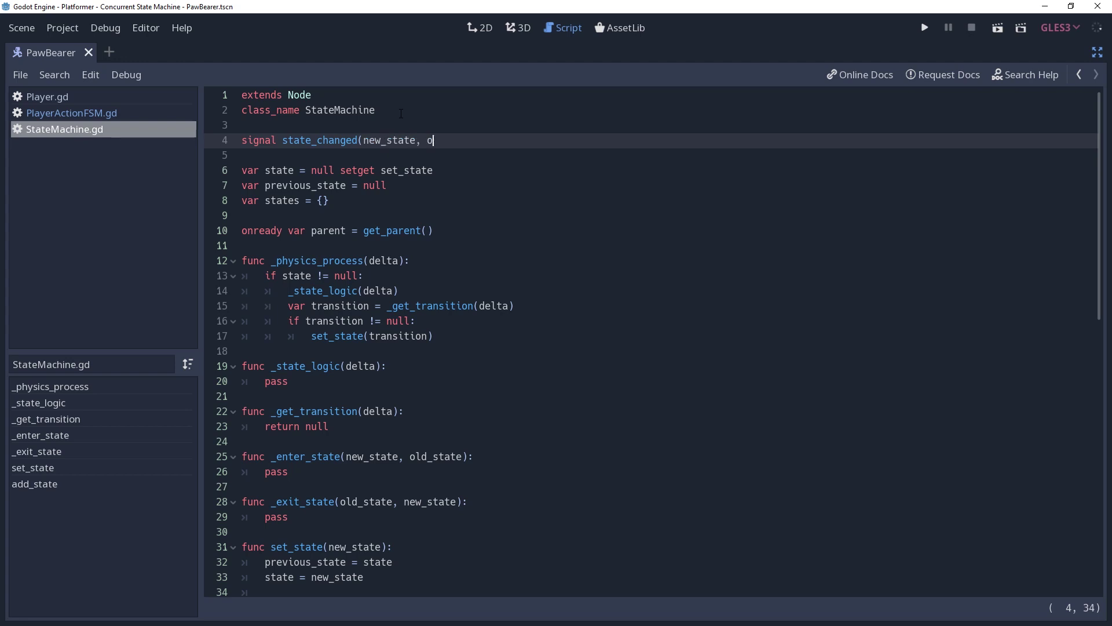
type("ld_state)")
scroll(557, 424, "down", 5)
left_click(557, 423)
key("Return")
key("Return")
type("em")
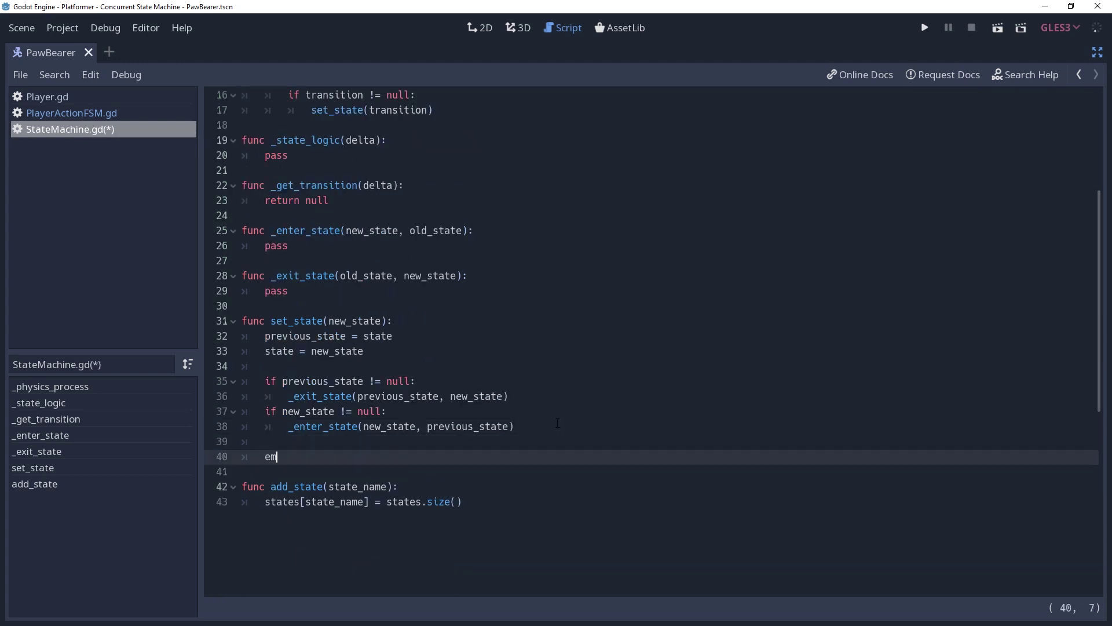
type("it_signal(\"state_changed\", new")
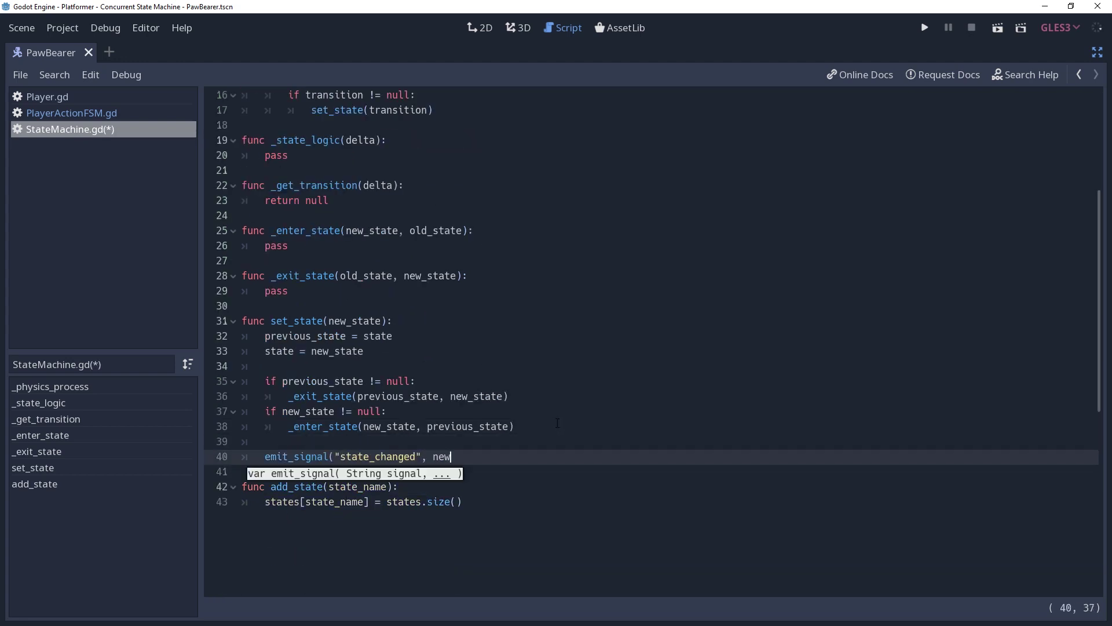
type("_state, previous_state)")
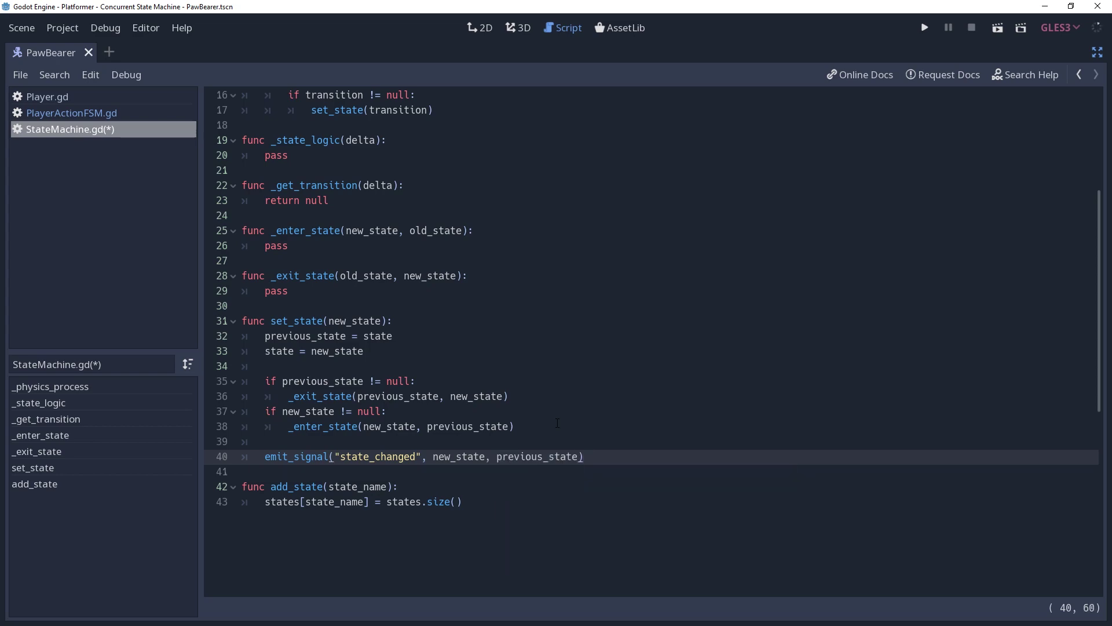